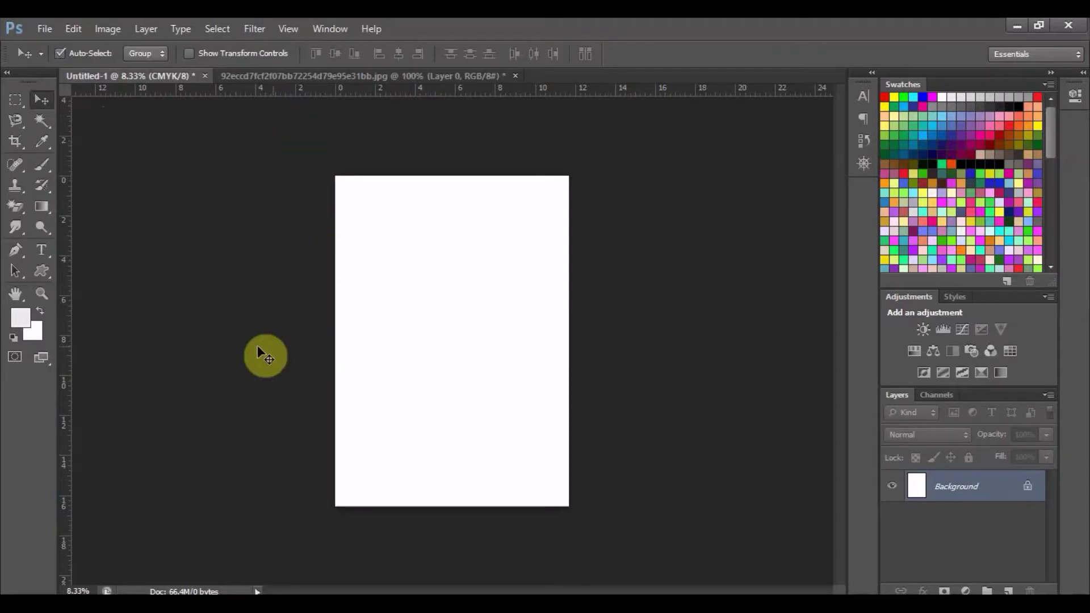
- Switch to the Brush tool and browse the brush presets, keeping the 150 px size
left_click(43, 165)
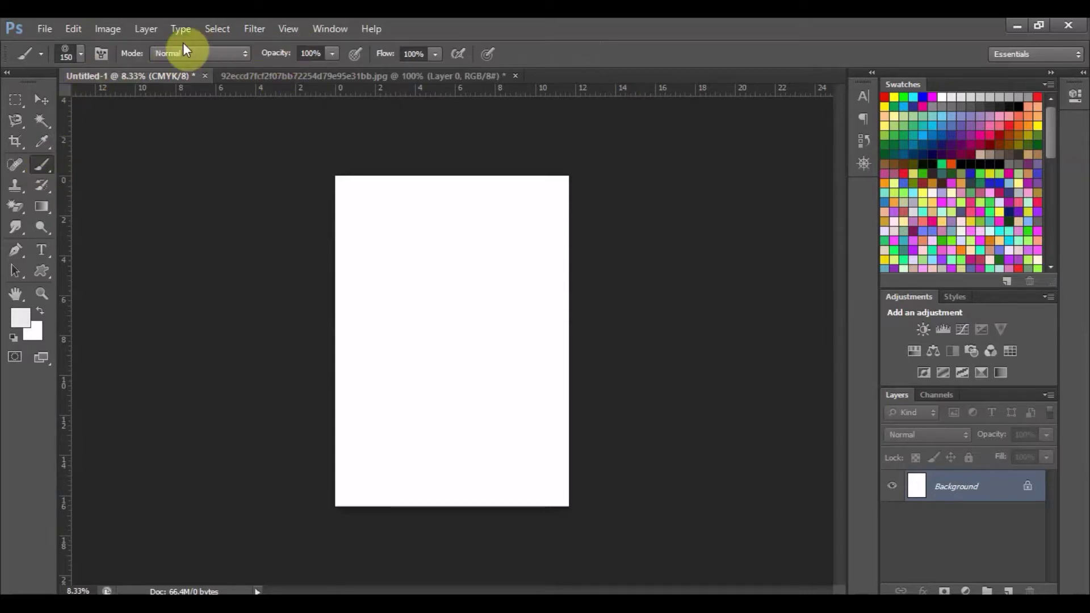
left_click(81, 54)
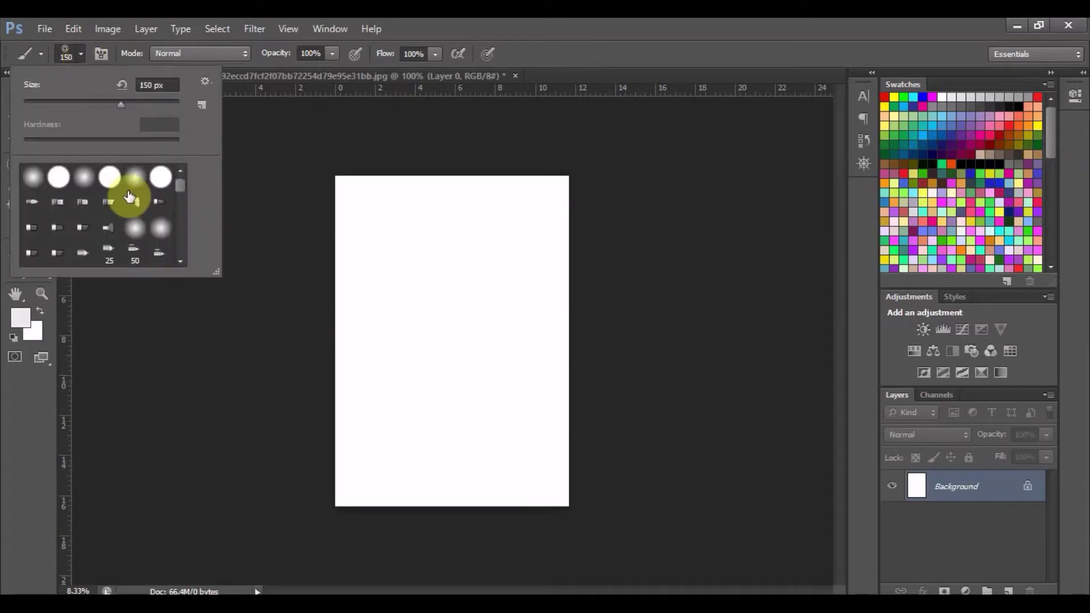
mouse_move(182, 183)
left_mouse_down()
mouse_move(185, 218)
mouse_move(185, 179)
left_mouse_up()
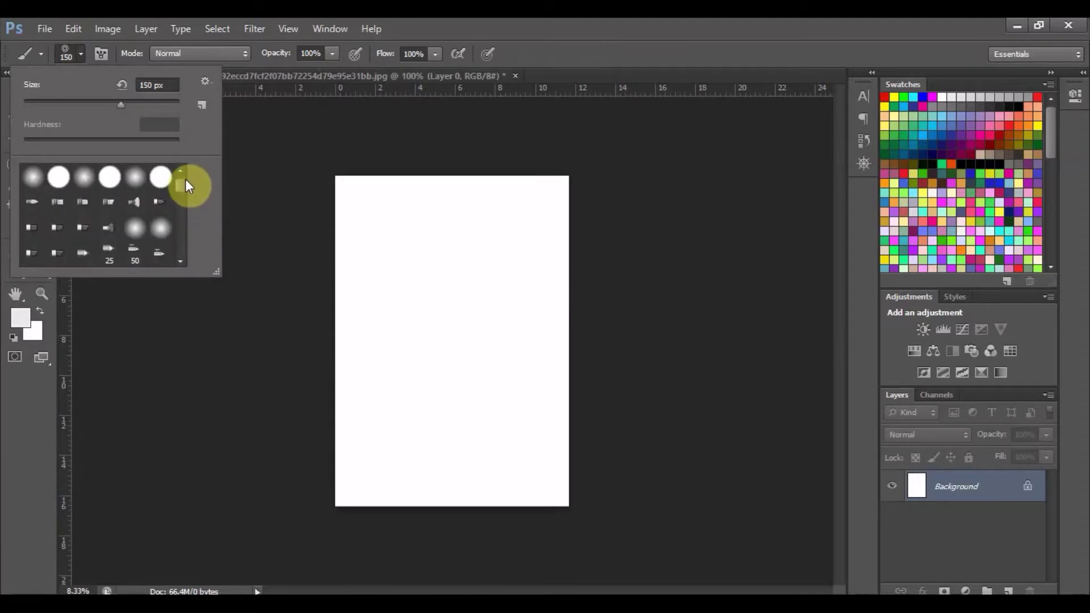
left_click(165, 335)
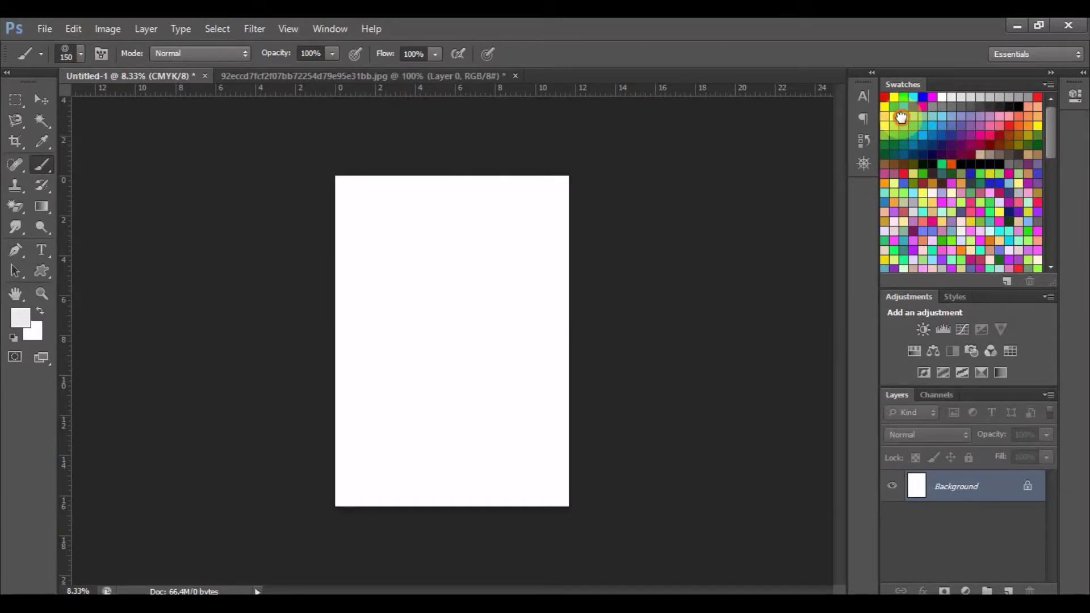
- Fill a new Layer 1 entirely with light green using the Paint Bucket
left_click(902, 116)
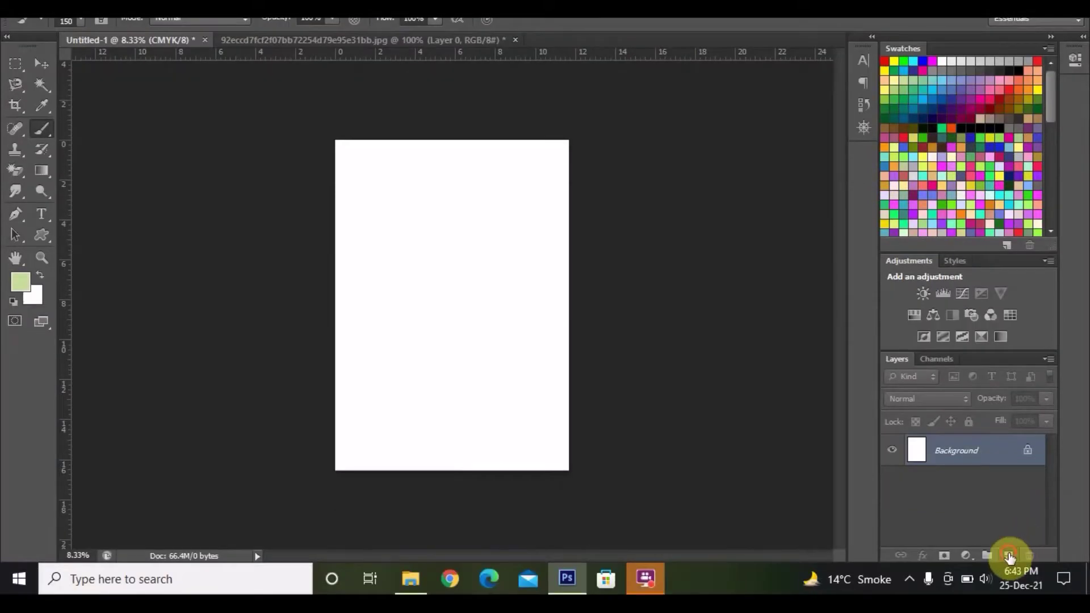
left_click(1008, 555)
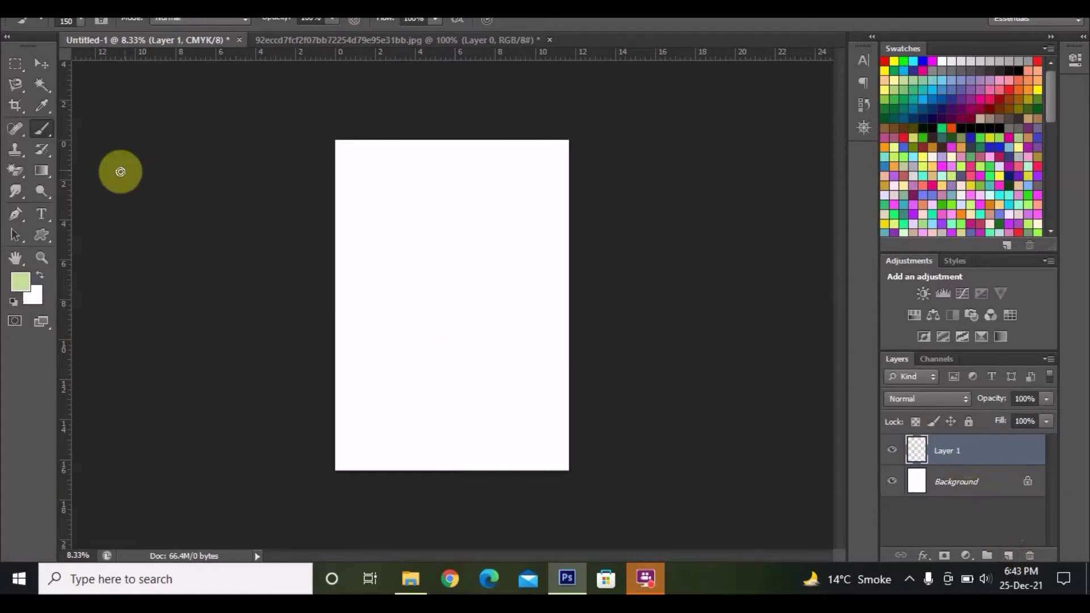
left_click(45, 170)
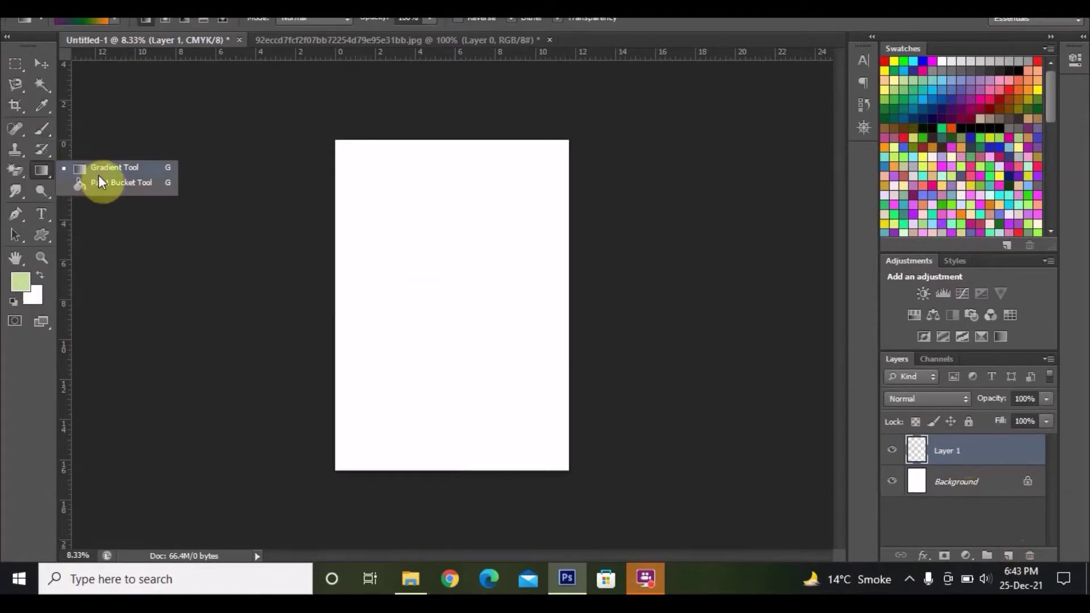
left_click(127, 185)
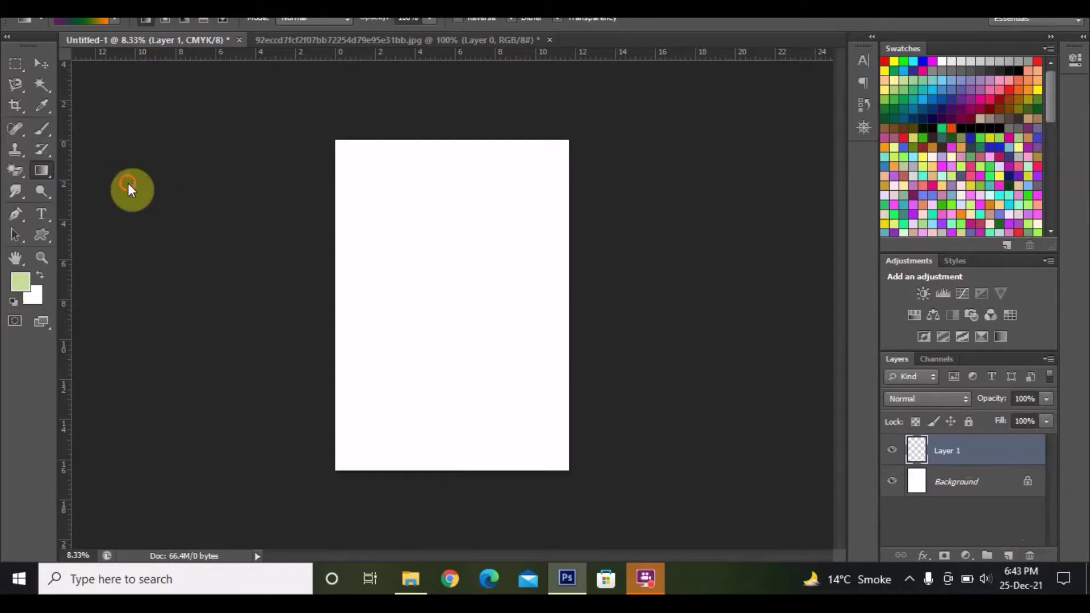
left_click(376, 226)
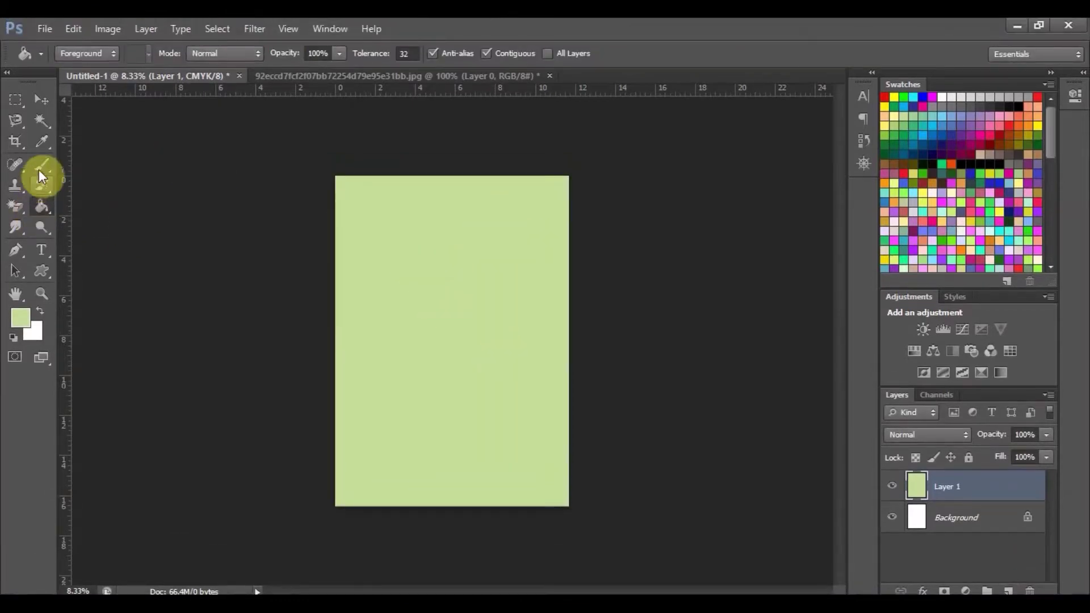
- Set the brush to a hard round 226 px tip and add empty Layer 2
left_click(41, 168)
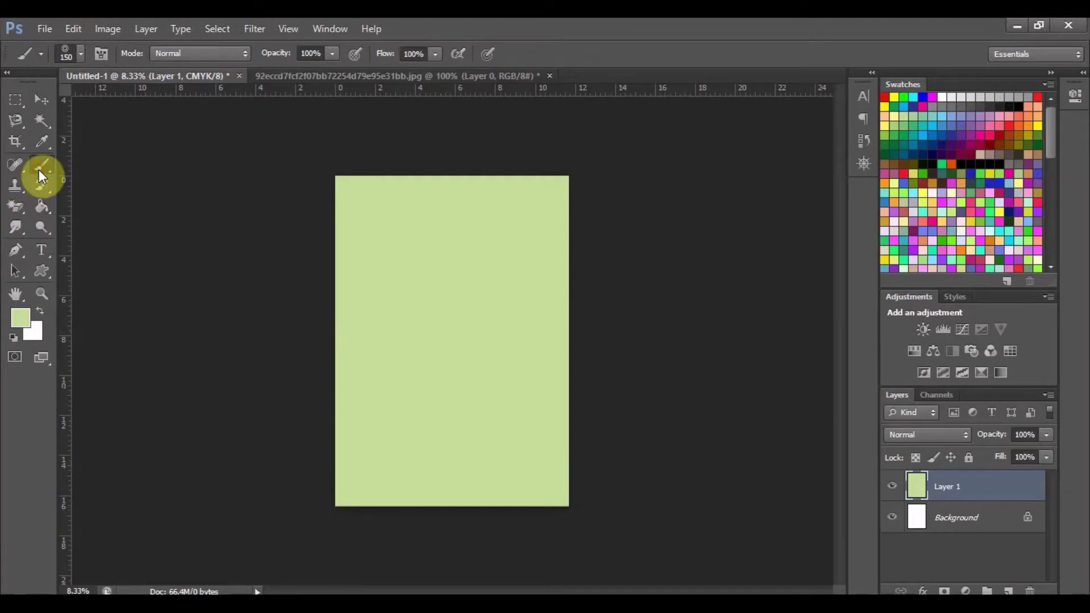
left_click(80, 55)
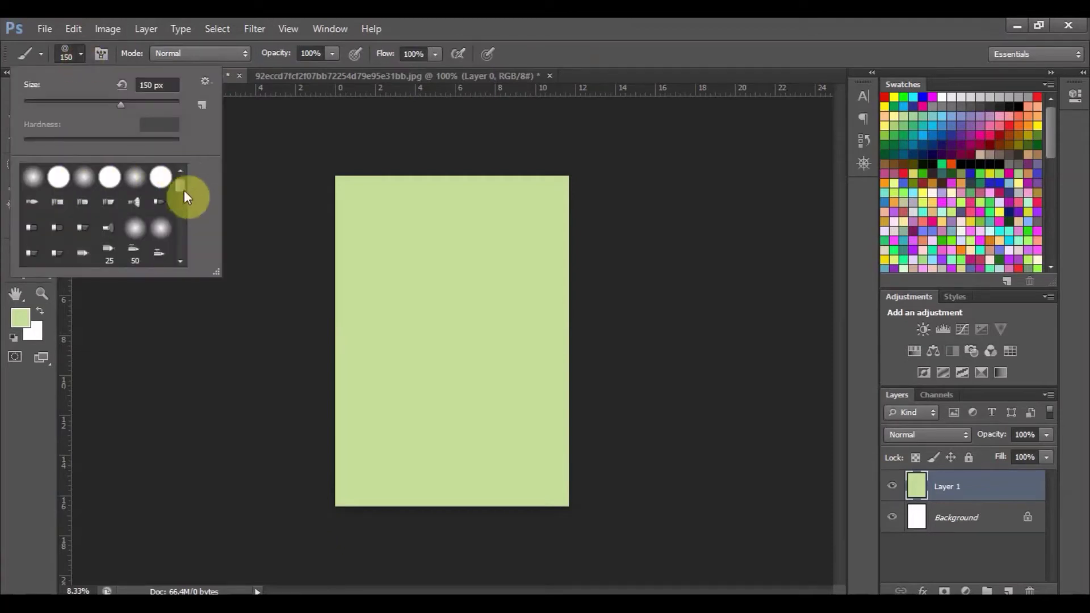
scroll(180, 188, "down", 1)
scroll(181, 187, "down", 1)
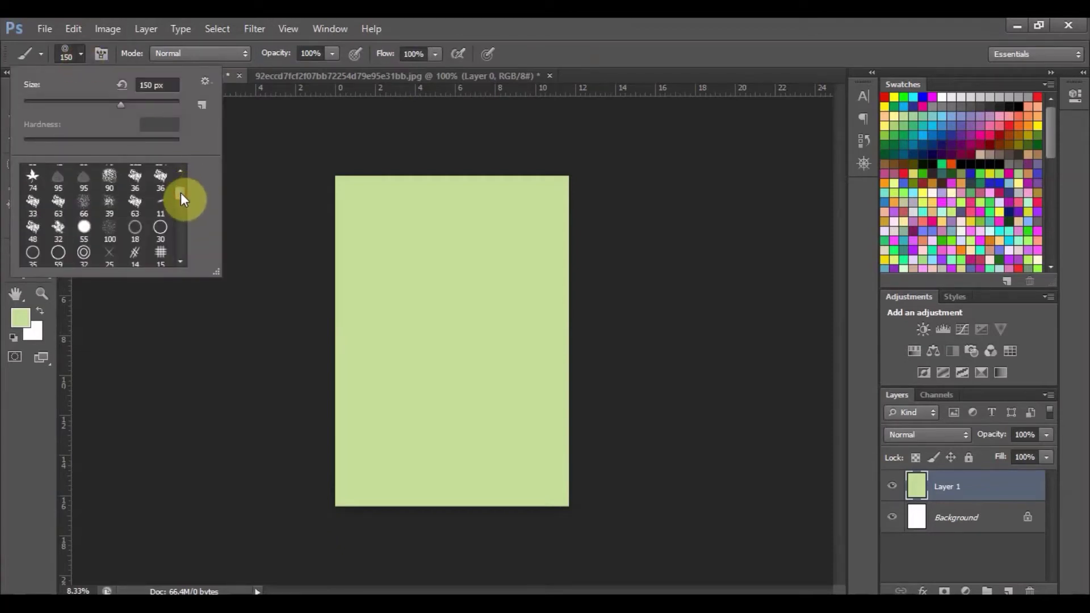
scroll(180, 187, "down", 1)
scroll(180, 184, "up", 2)
left_click(56, 176)
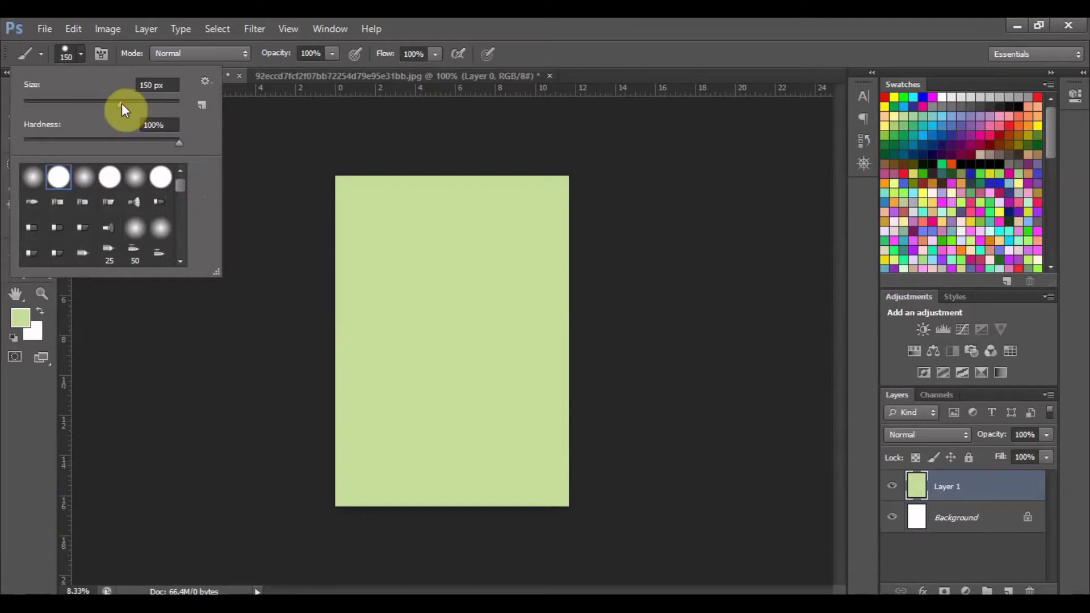
left_click_drag(127, 105, 77, 105)
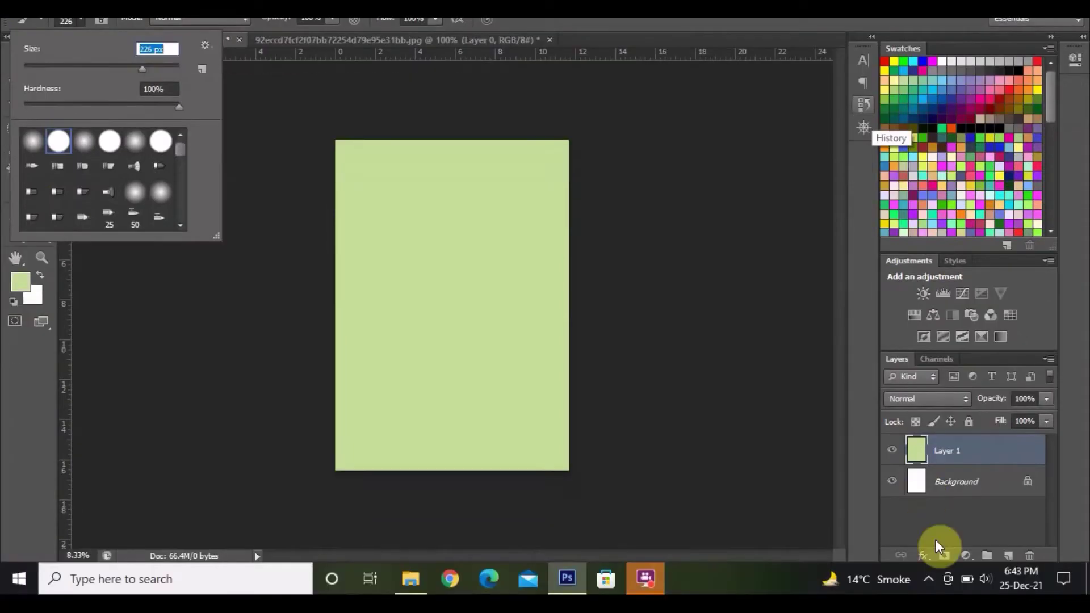
left_click(1006, 554)
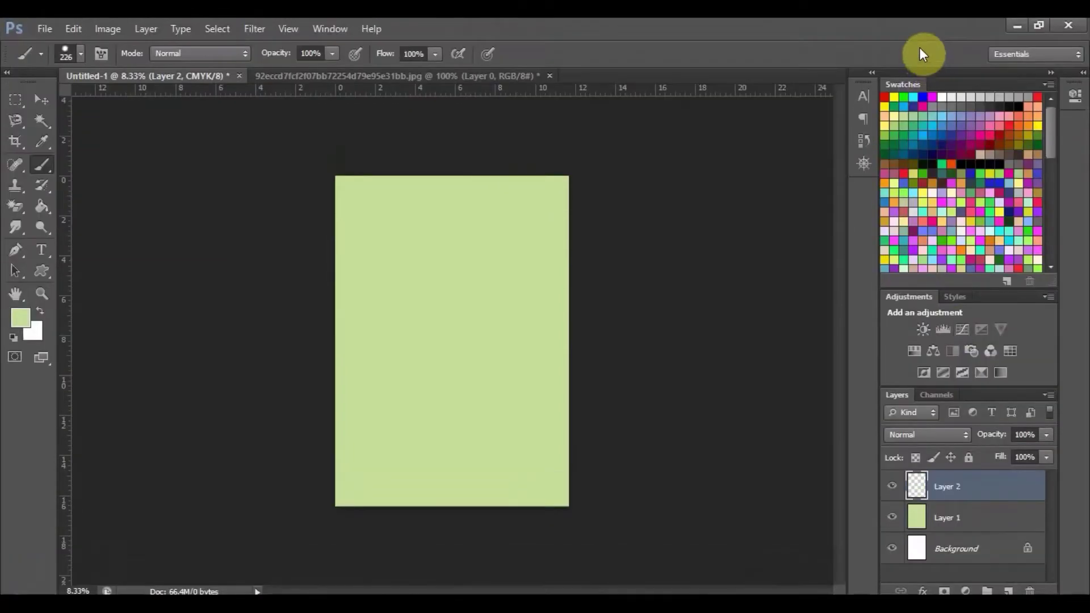
- Paint solid dark navy dots near the page's top-left
left_click(931, 154)
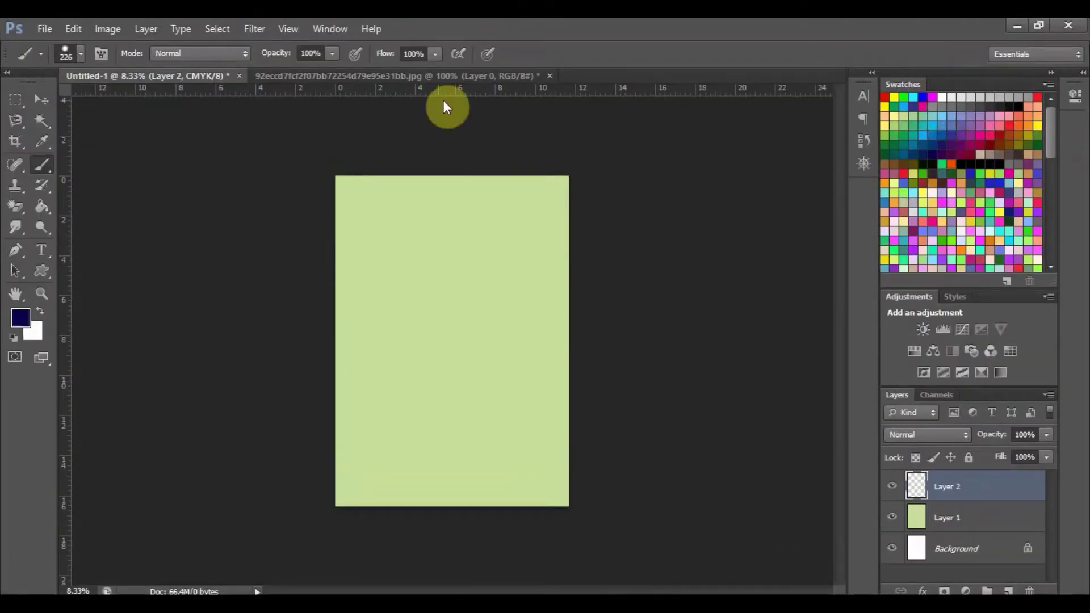
left_click(368, 212)
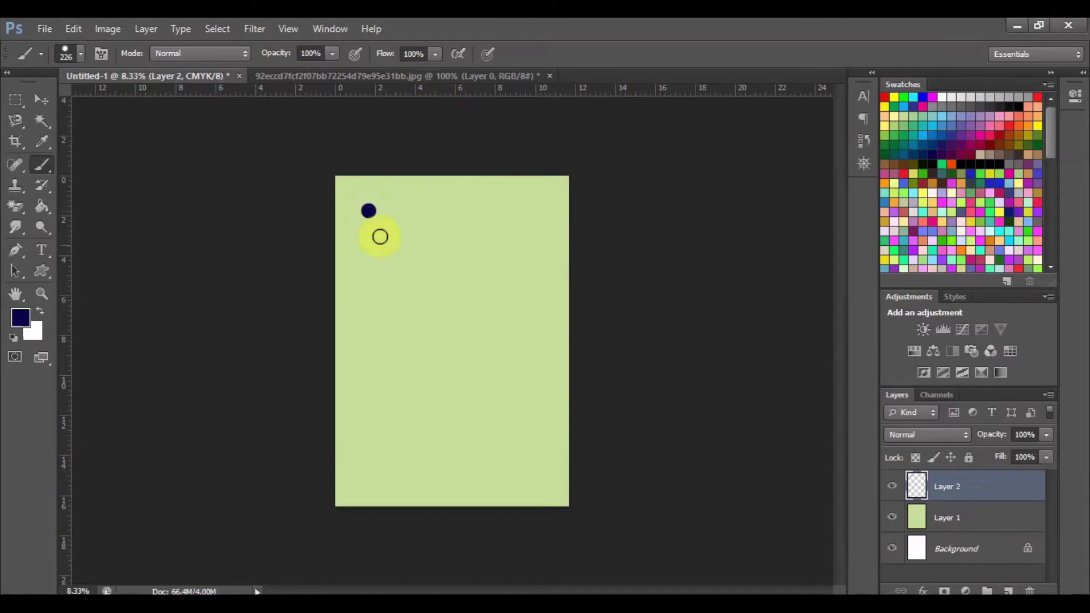
left_click(432, 189)
left_click(403, 227)
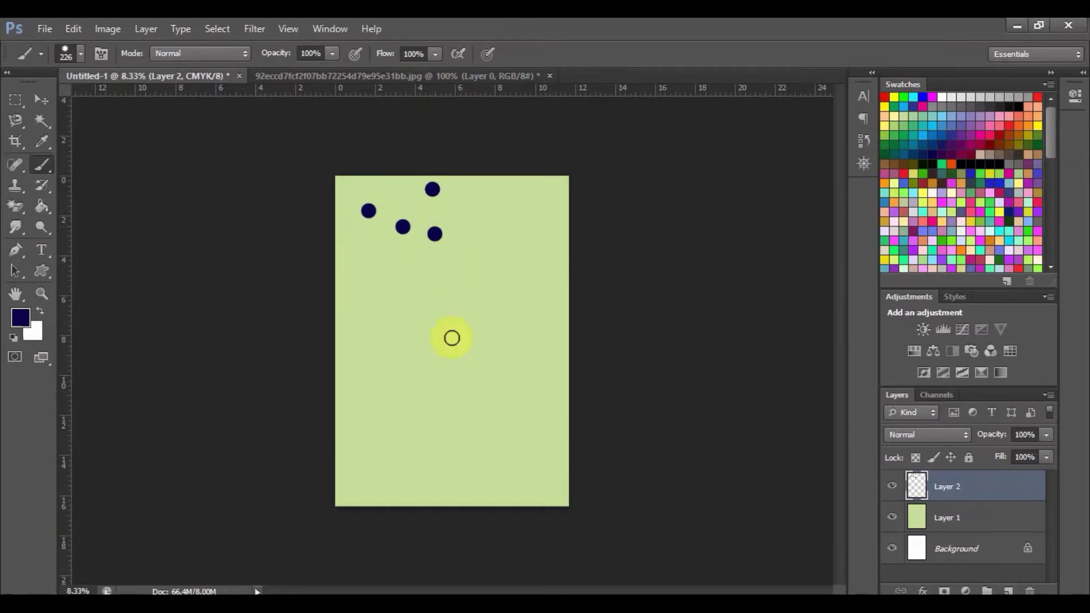
- Switch to a soft round tip at 0% hardness and paint two soft navy dots below
left_click(80, 53)
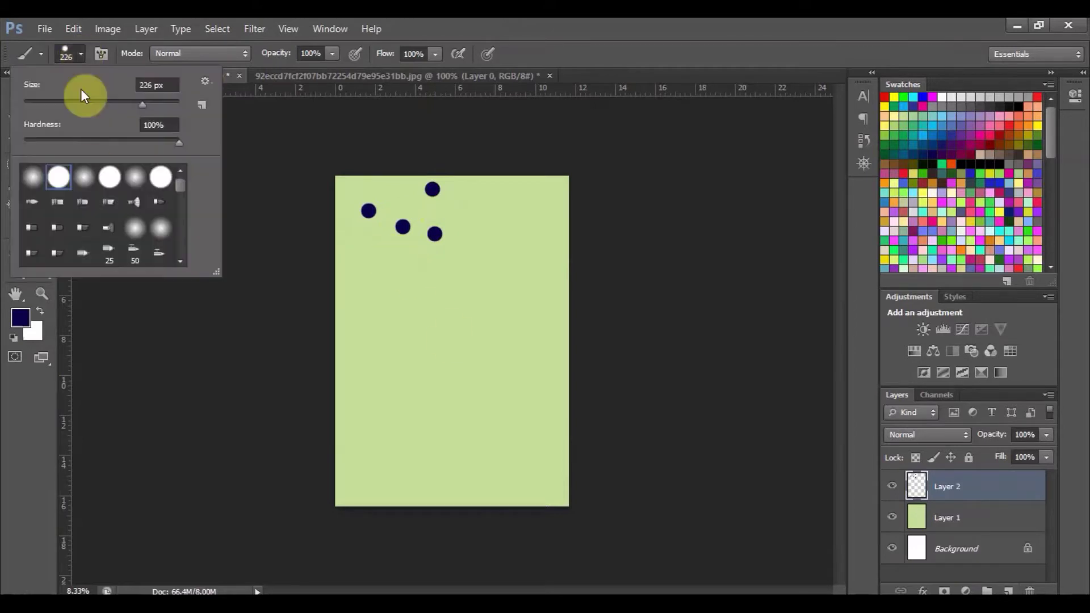
left_click(85, 178)
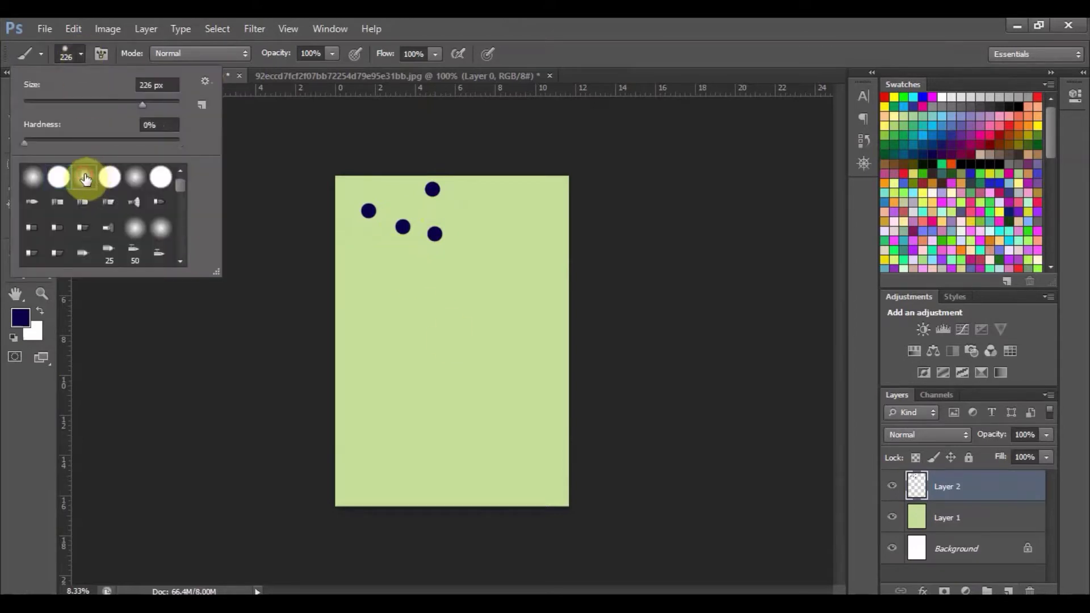
left_click(24, 140)
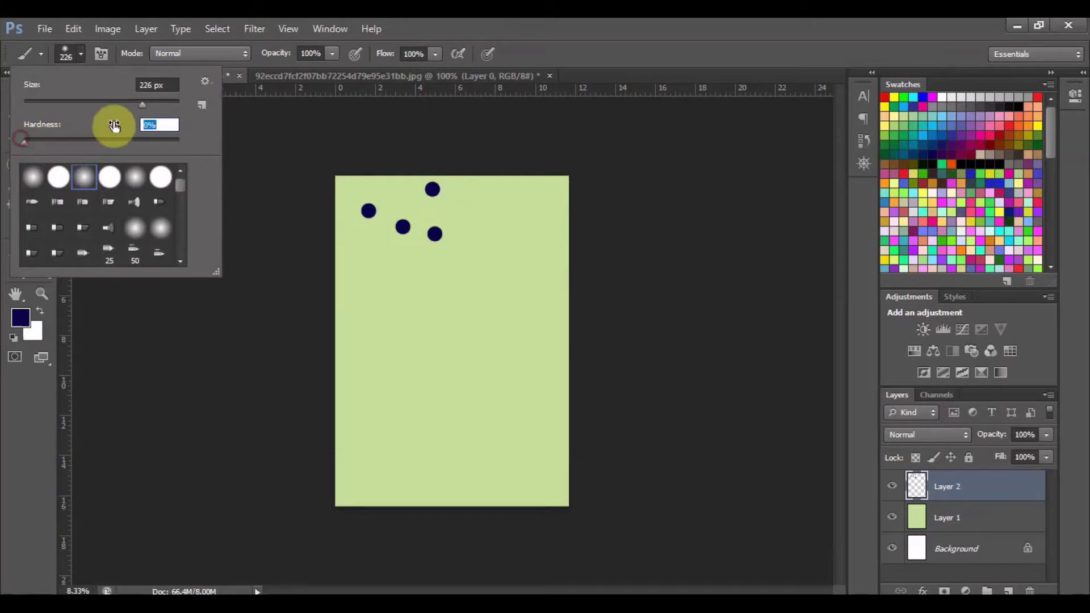
left_click(364, 262)
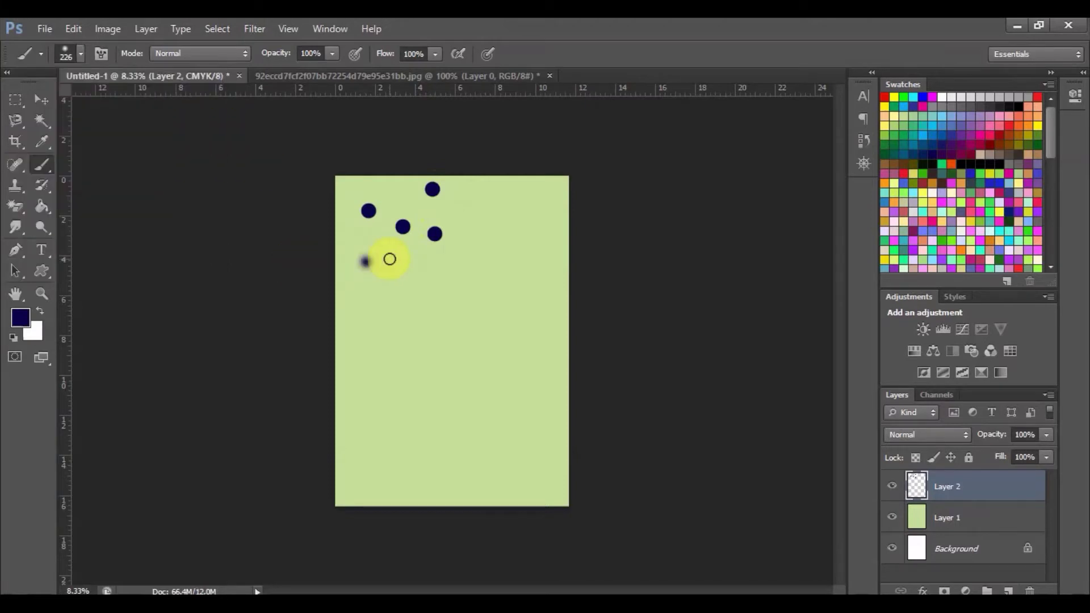
left_click(404, 229)
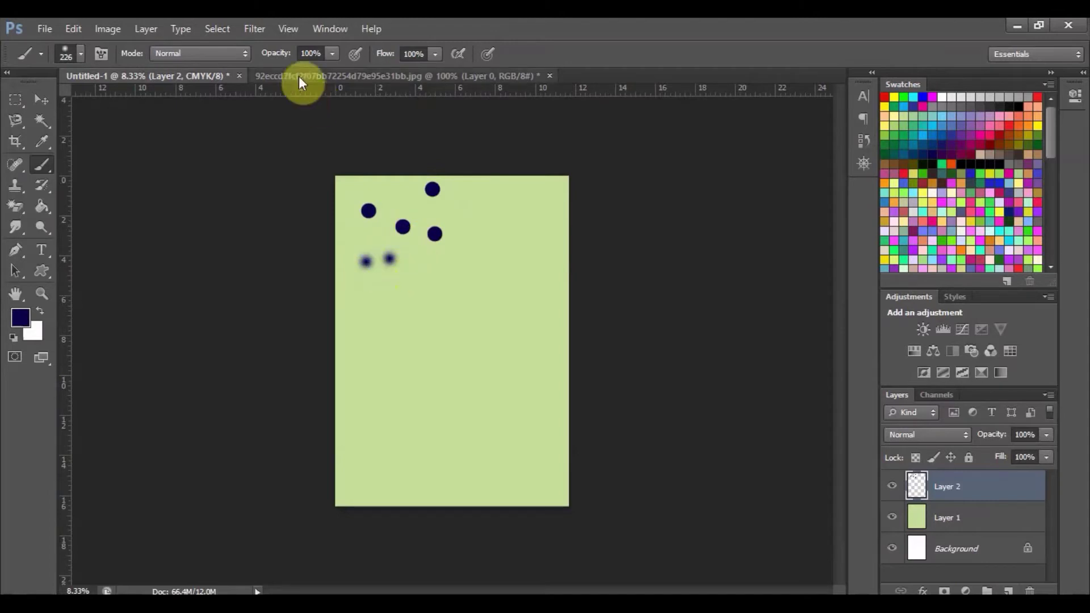
- Paint two faint navy dabs on the right at 13% brush opacity
left_click(332, 55)
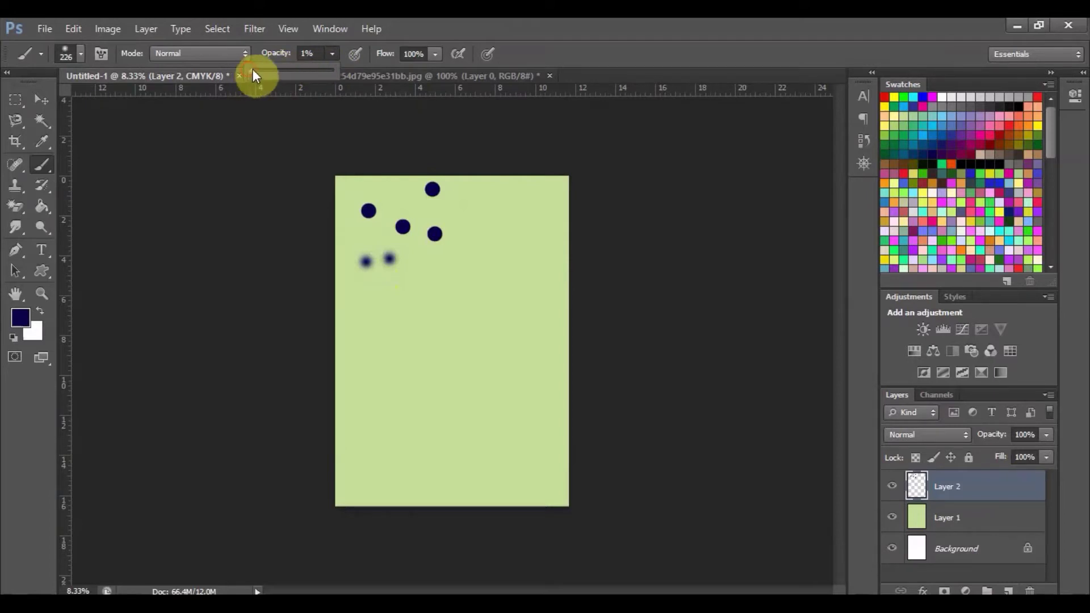
left_click_drag(252, 72, 262, 71)
left_click(514, 227)
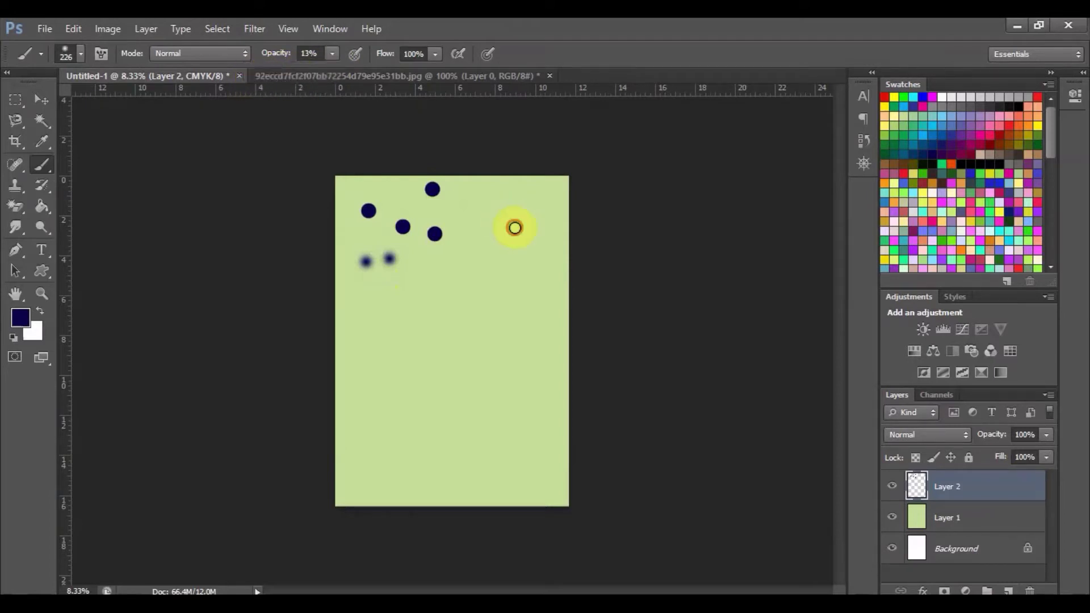
left_click(504, 260)
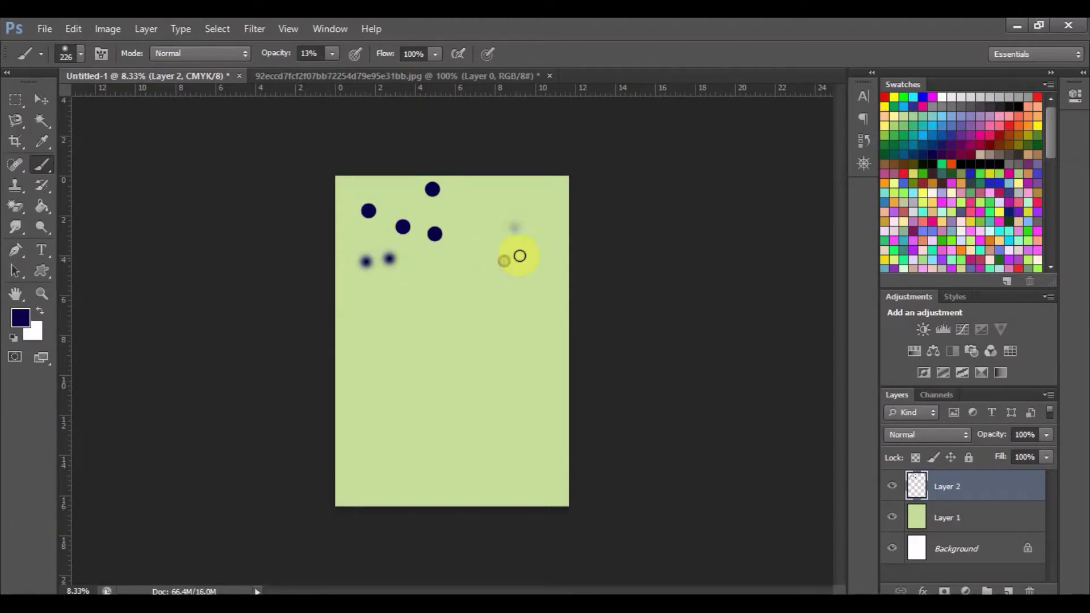
- Add another faint grey dab, then one solid dark dot at 100% opacity
left_click(80, 52)
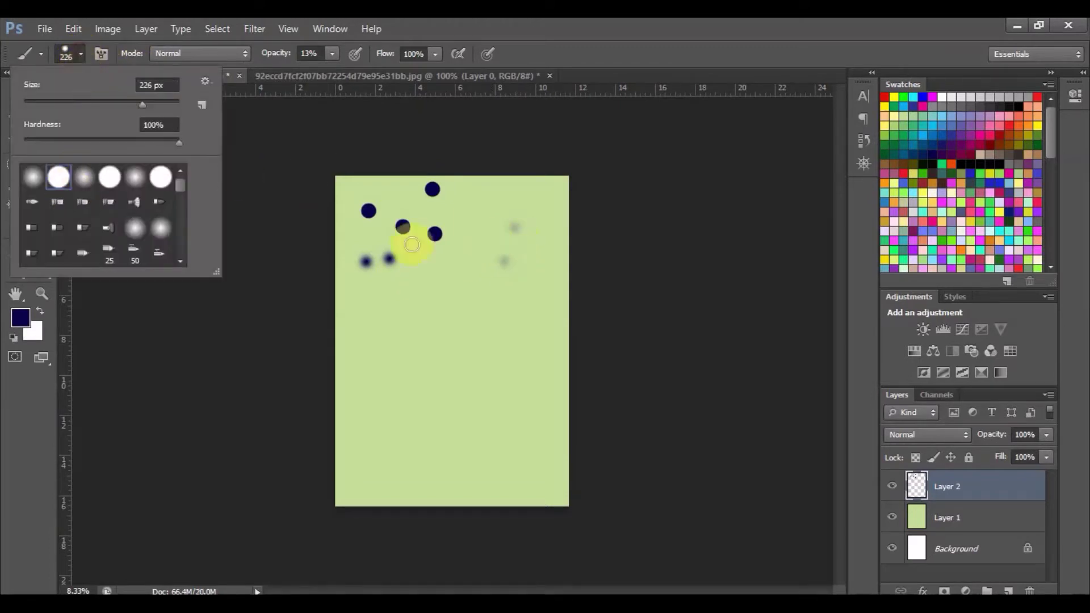
left_click(484, 244)
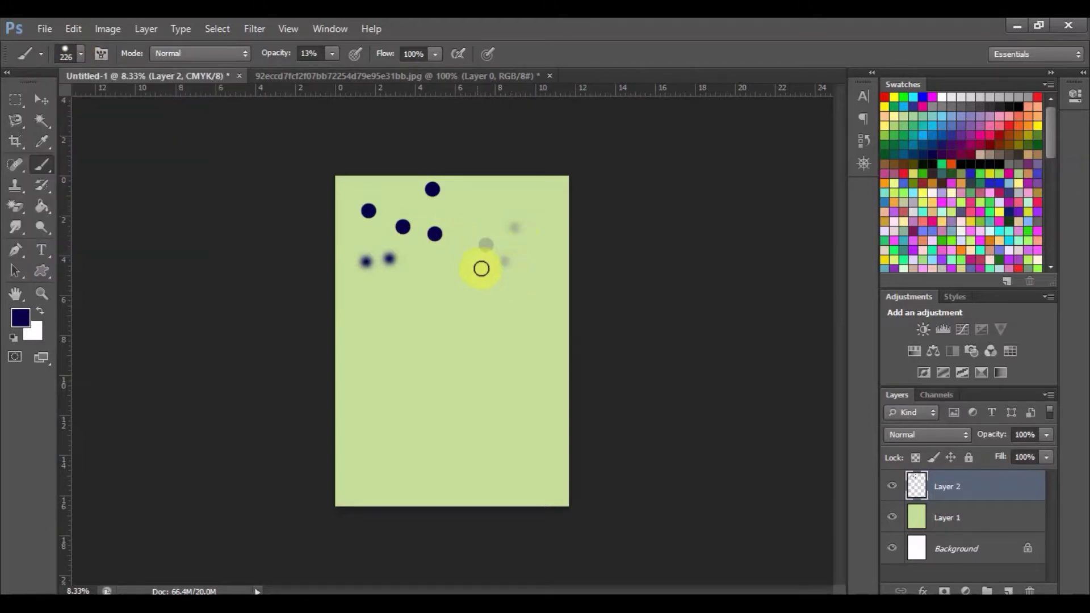
mouse_move(333, 53)
left_mouse_down()
mouse_move(331, 70)
mouse_move(441, 77)
left_mouse_up()
left_click(474, 258)
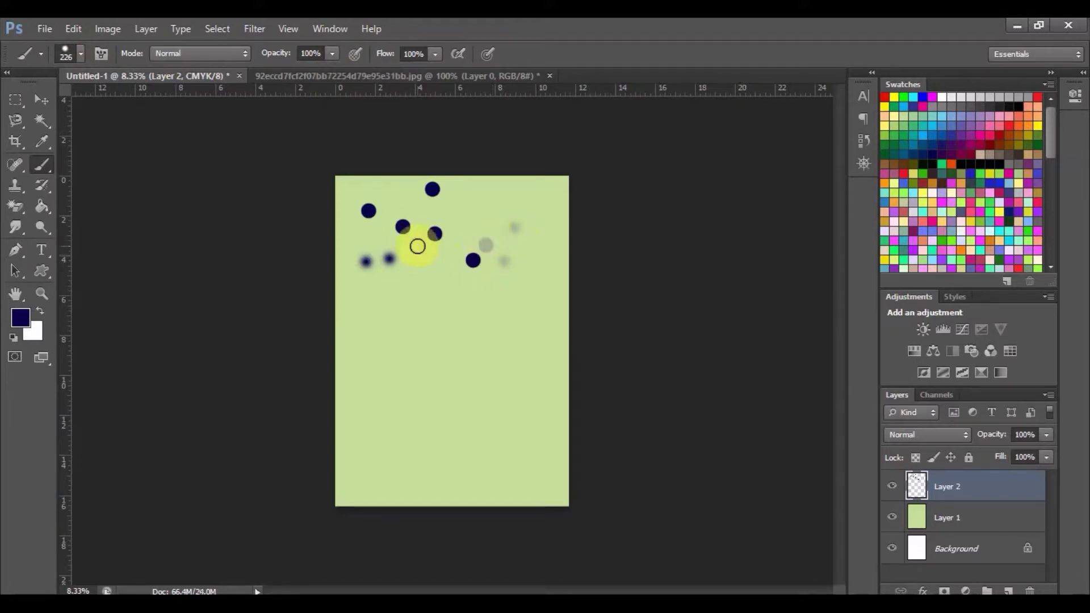
- Choose a 36 px textured brush tip and paint a dark-blue squiggle
left_click(81, 53)
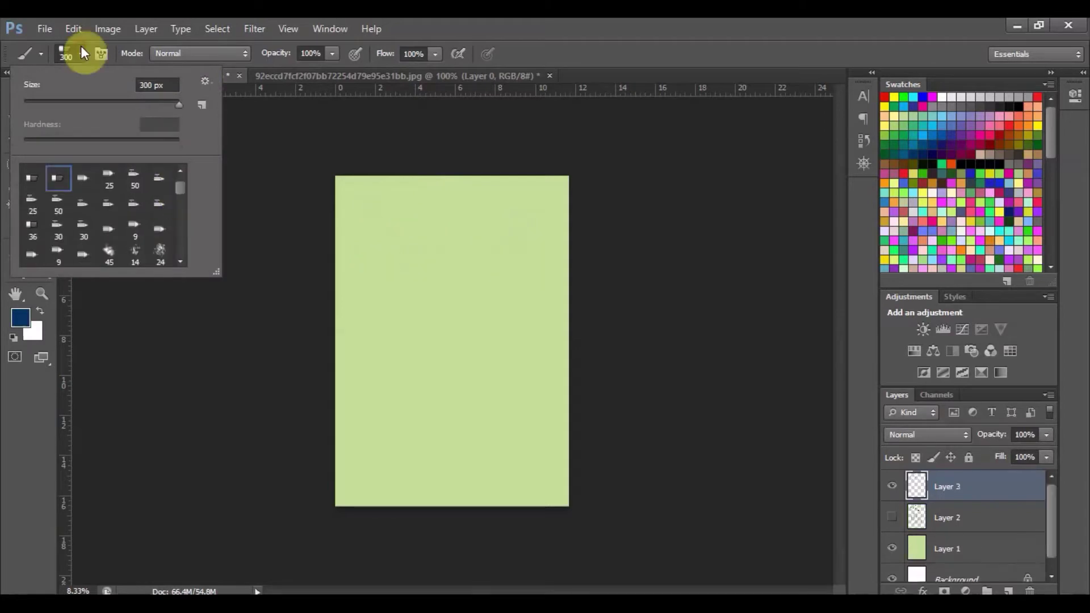
left_click_drag(182, 189, 184, 210)
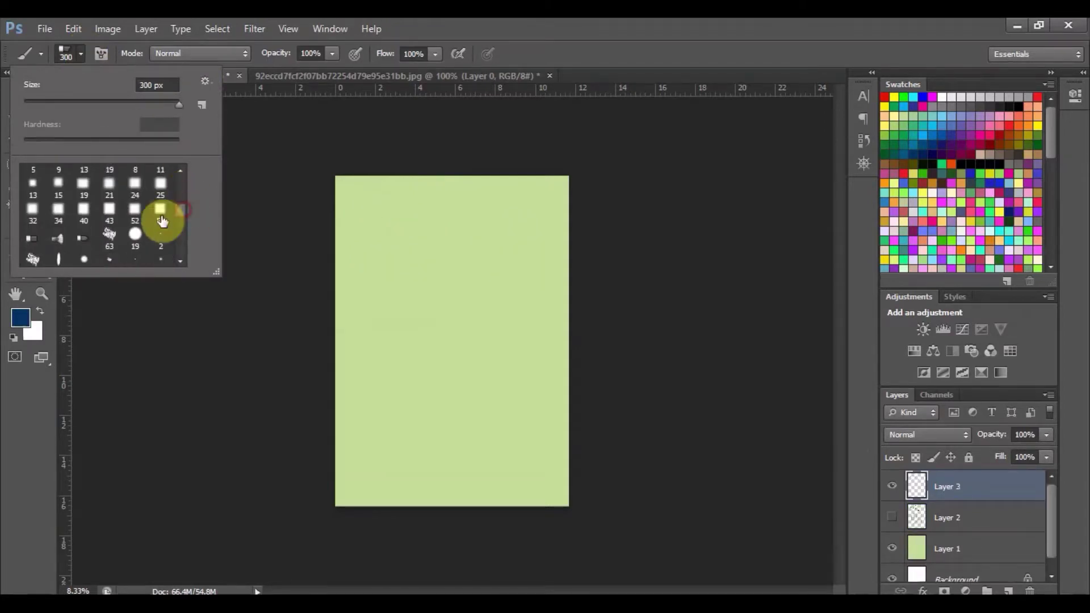
left_click(32, 259)
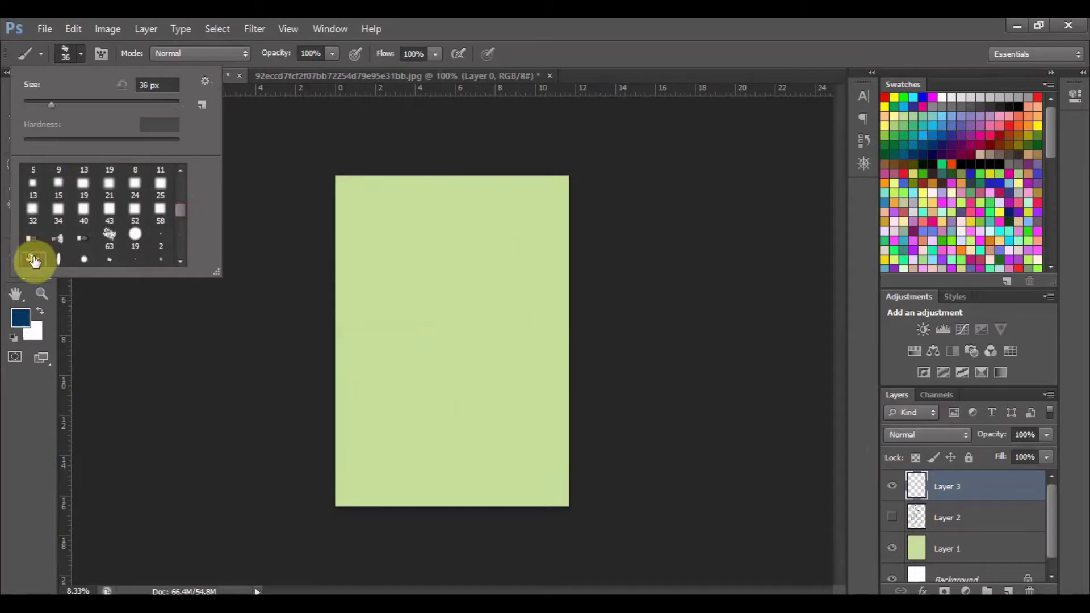
left_click(350, 223)
mouse_move(351, 224)
left_mouse_down()
mouse_move(380, 259)
mouse_move(353, 253)
left_mouse_up()
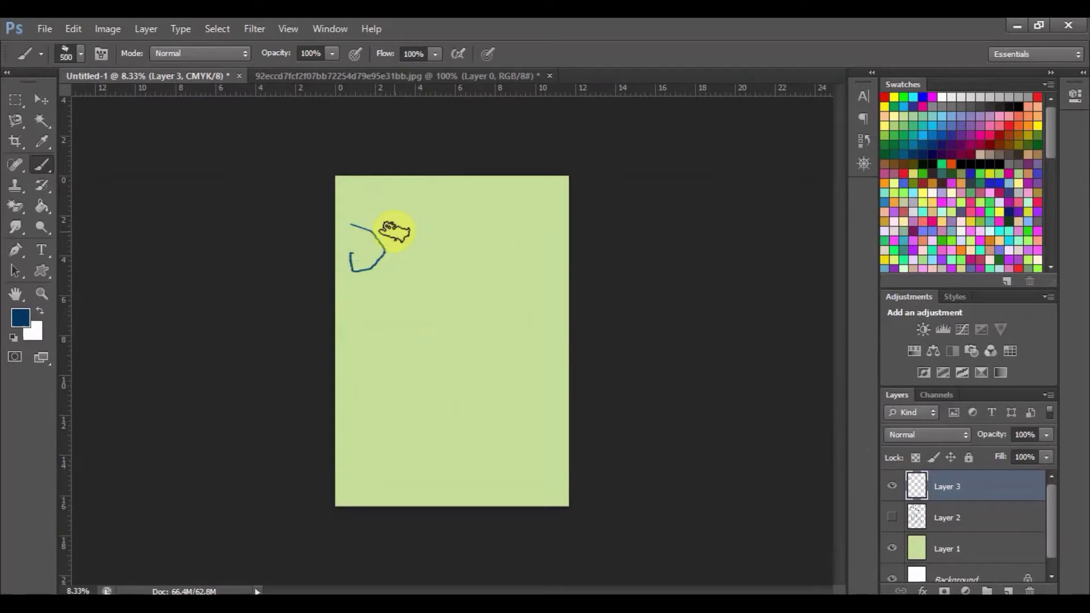
- Stamp textured blue blotches, paint a large swath at size 1700, then hide Layer 3
left_click_drag(392, 227, 417, 221)
left_click(422, 277)
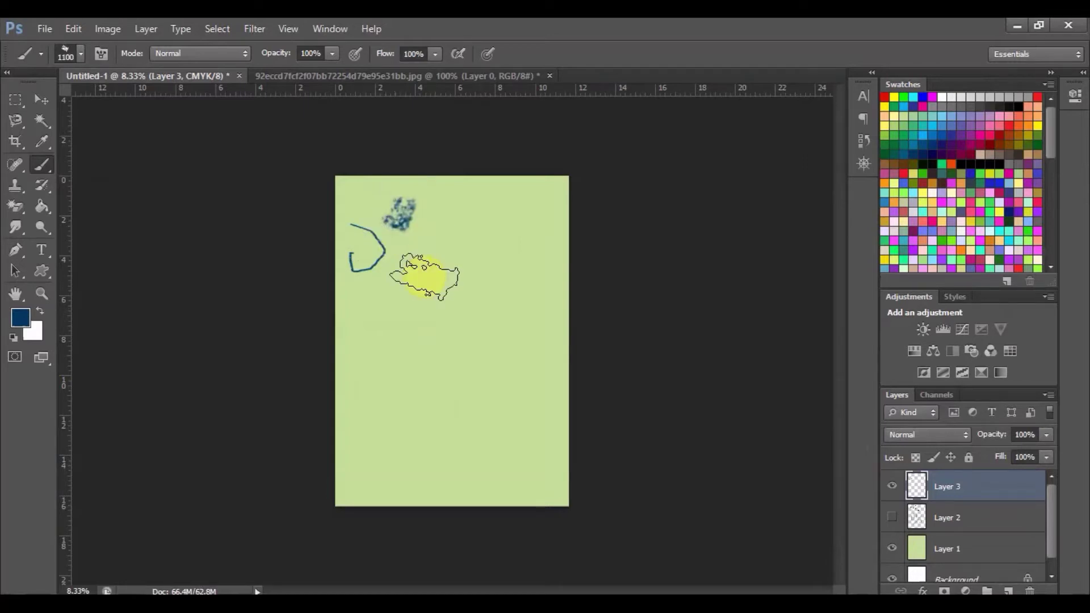
left_click(454, 233)
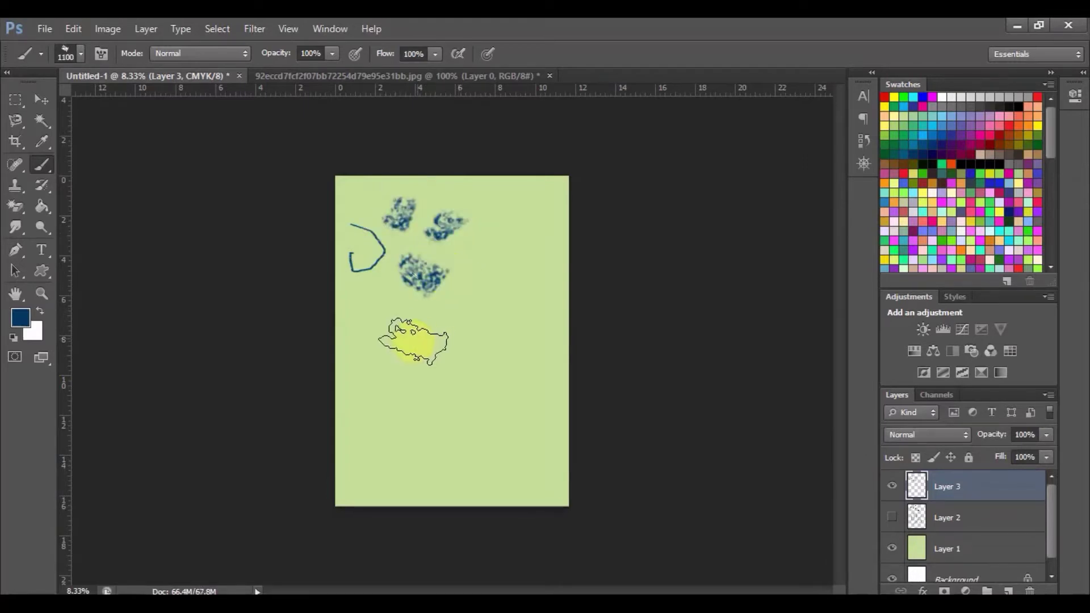
key("bracketright")
key("bracketright")
key("bracketright")
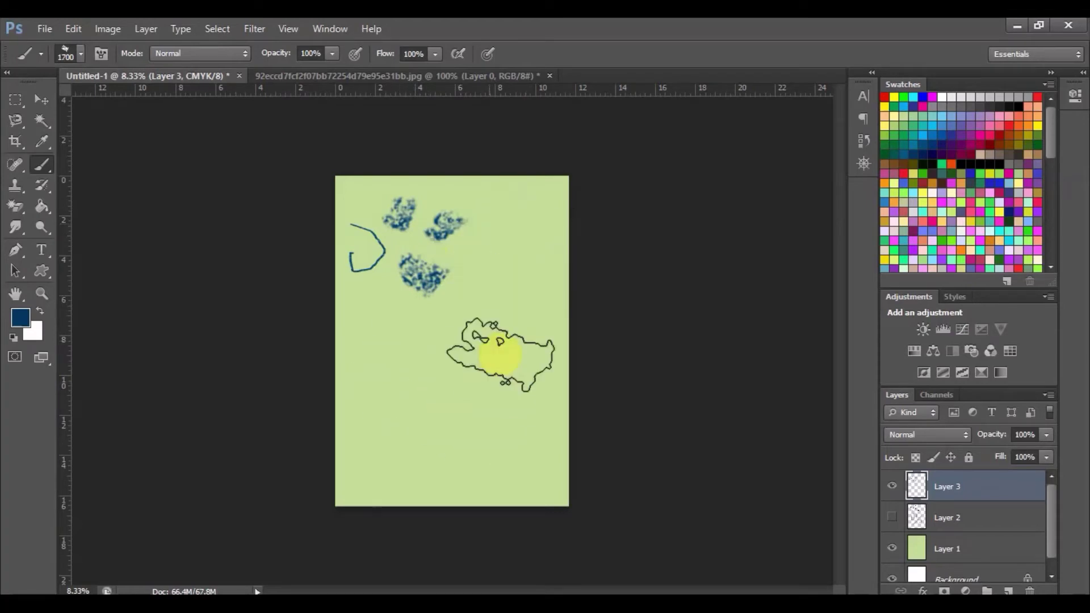
left_click_drag(519, 274, 417, 363)
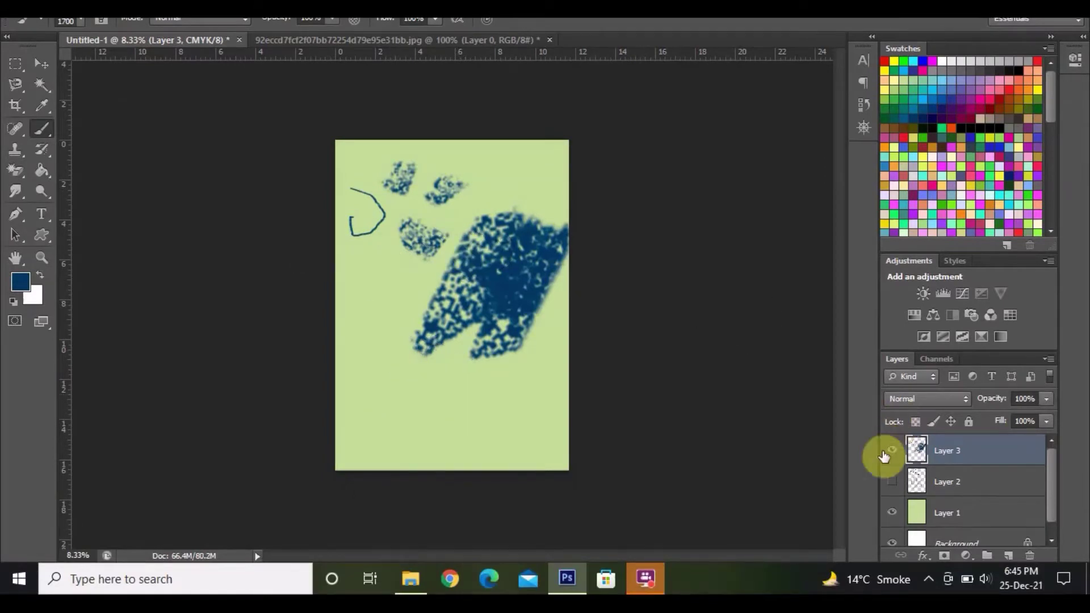
left_click(891, 450)
- Add Layer 4 with a 60 px textured brush enlarged to 1500 px in pale yellow
left_click(1008, 555)
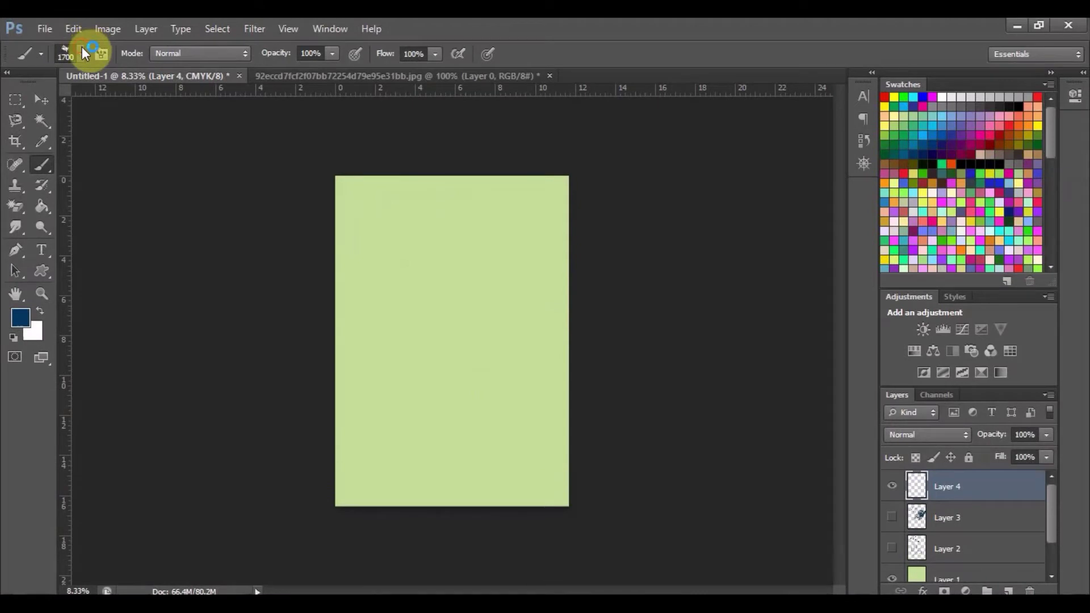
left_click(82, 50)
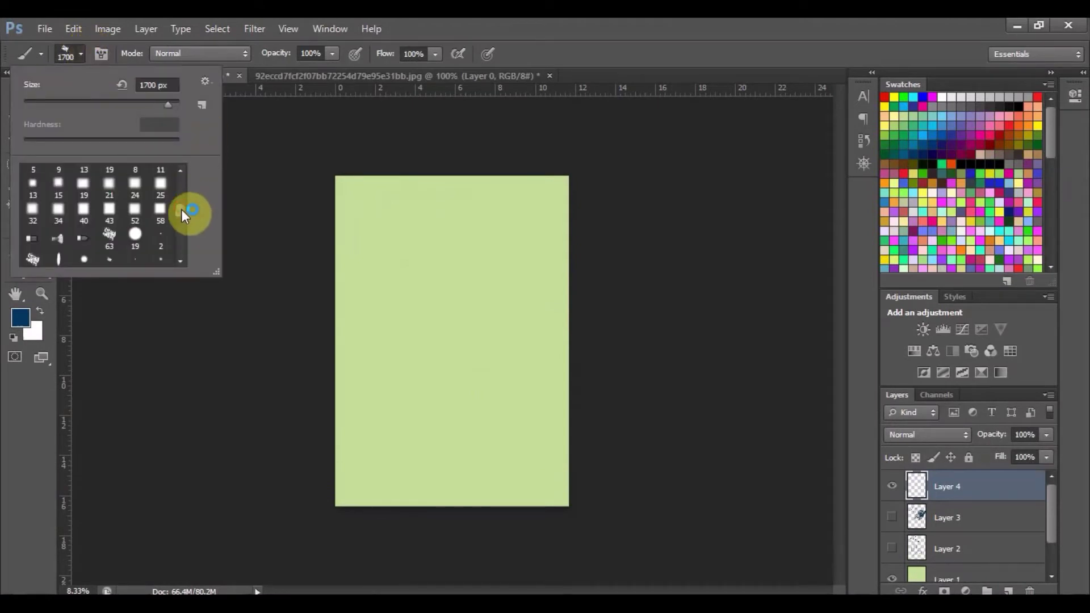
left_click_drag(182, 209, 182, 224)
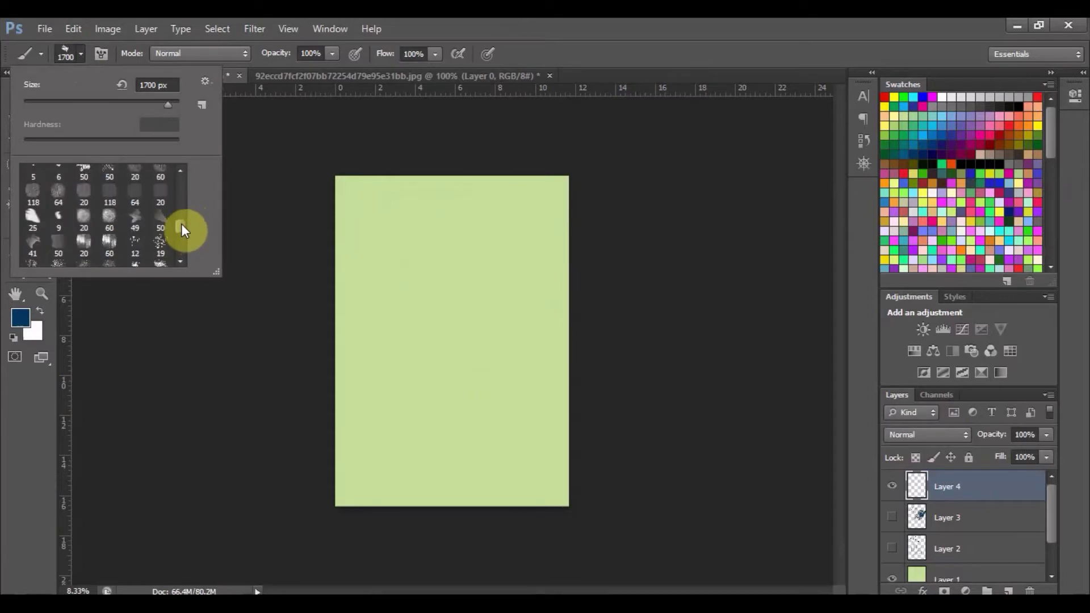
left_click(100, 240)
left_click(275, 202)
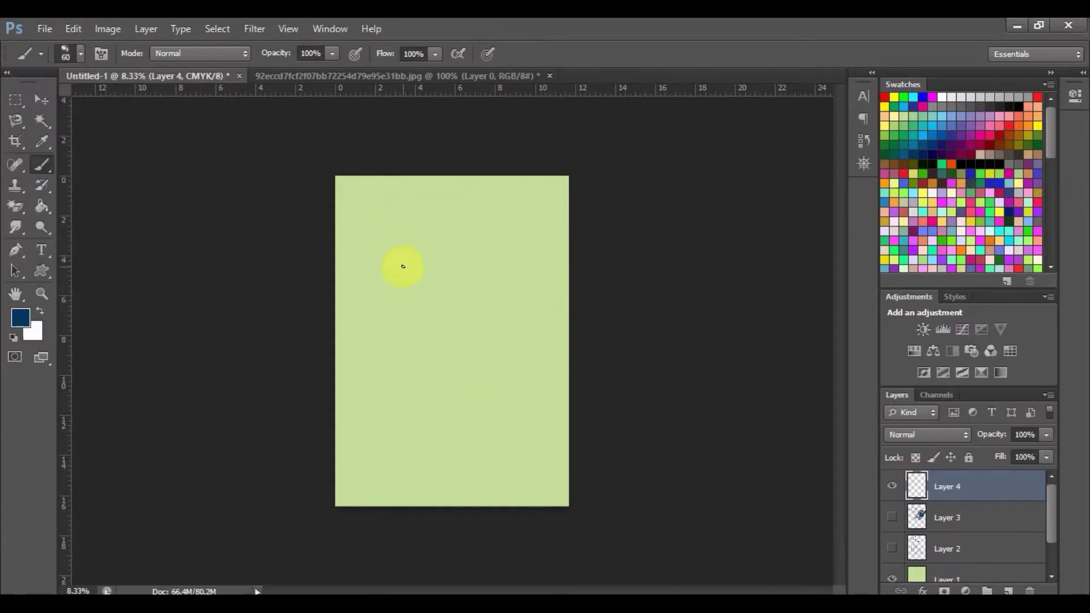
key("bracketright")
key("bracketright")
key("bracketright")
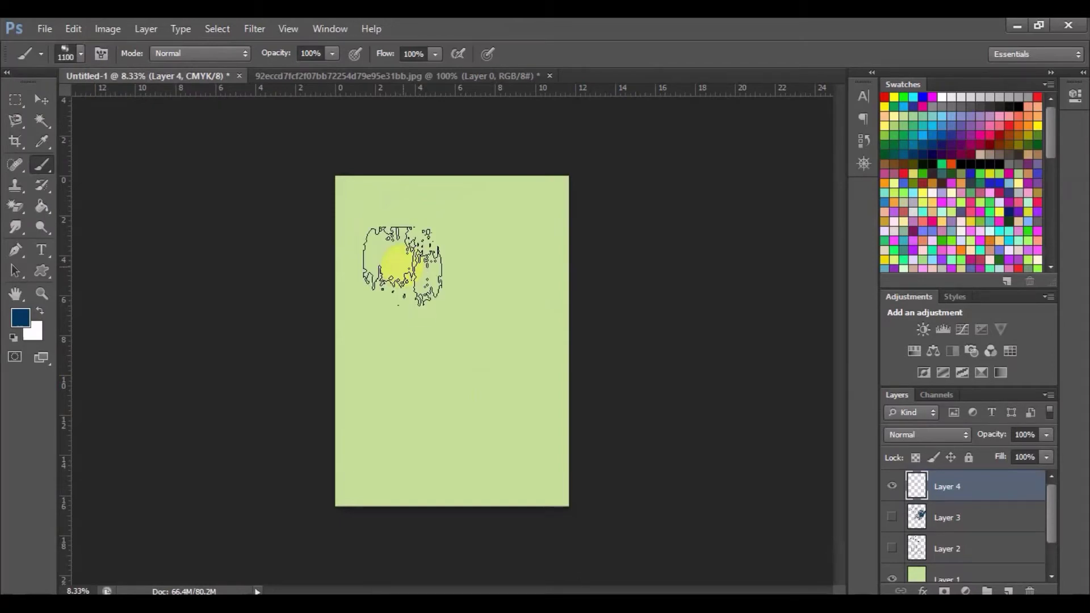
key("bracketright")
key("bracketright")
key("bracketright")
key("bracketright")
key("bracketright")
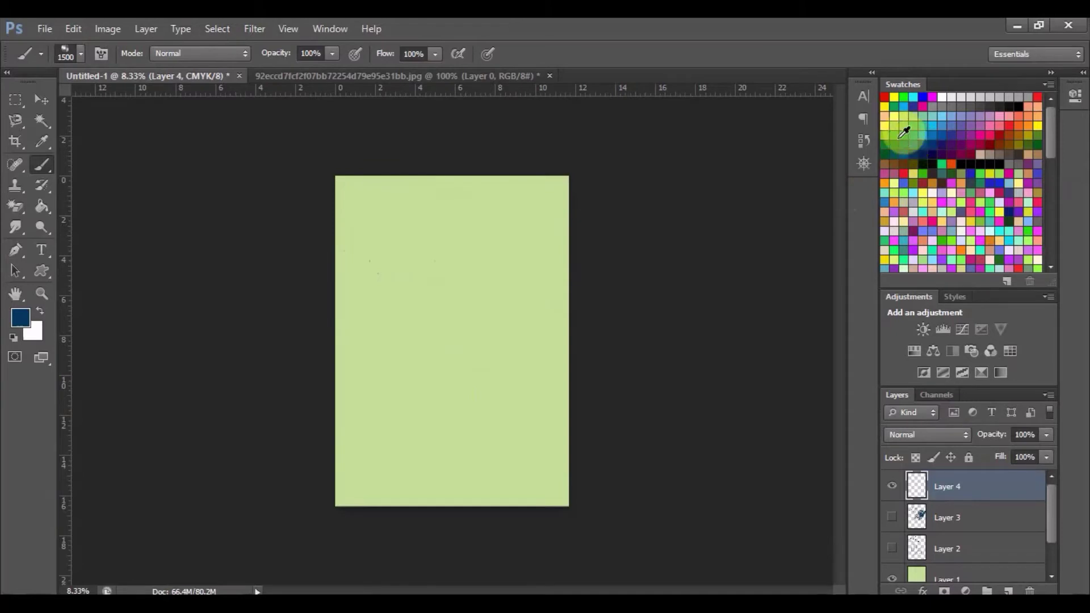
left_click(894, 115)
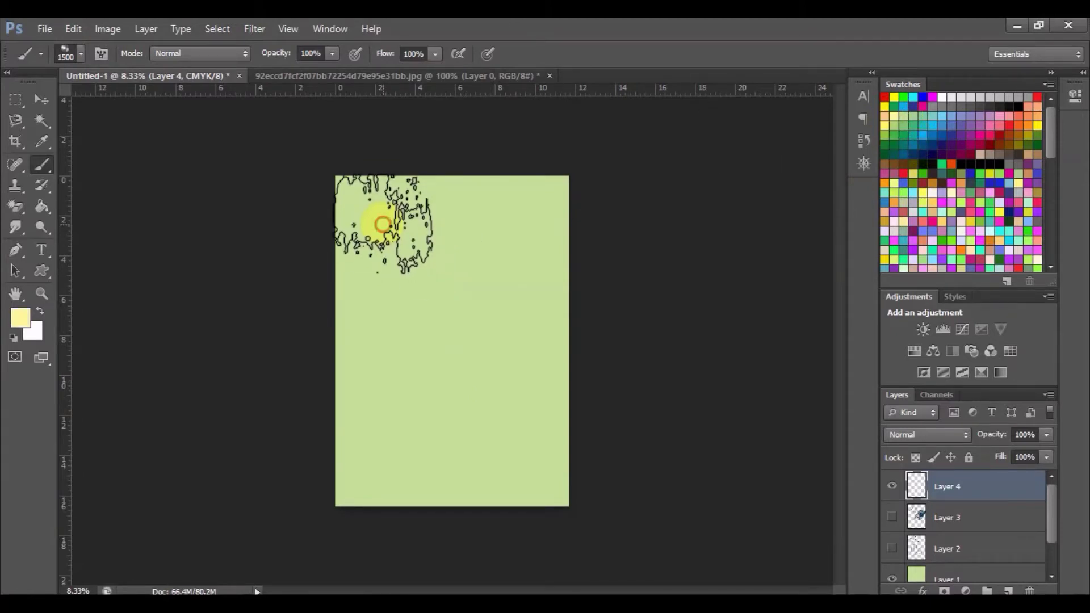
- Paint pale-yellow textured streaks across the top, middle and bottom of the page
left_click_drag(378, 219, 392, 239)
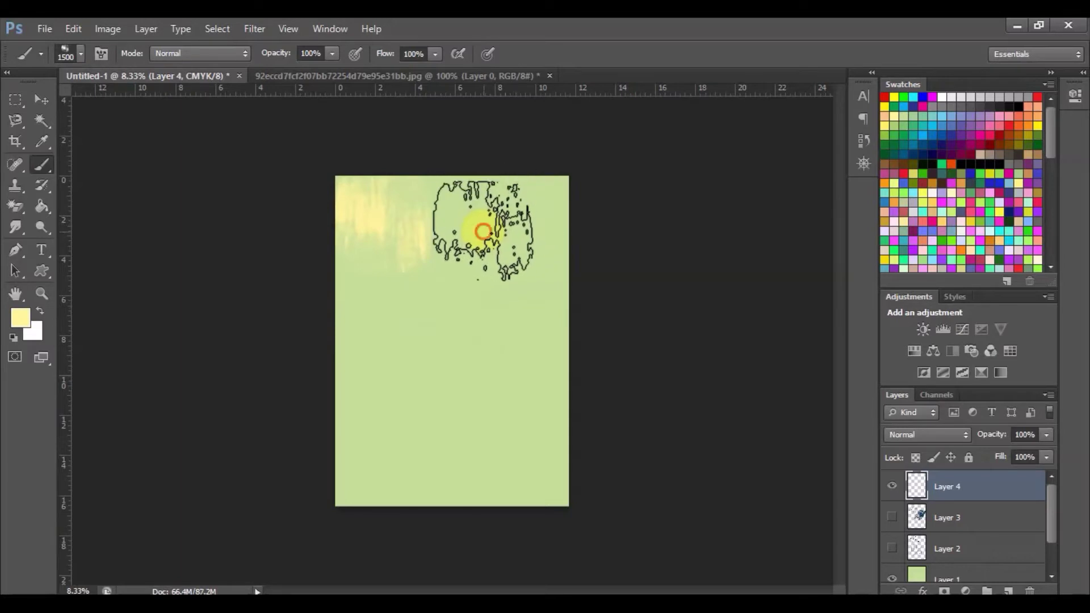
left_click_drag(482, 224, 514, 210)
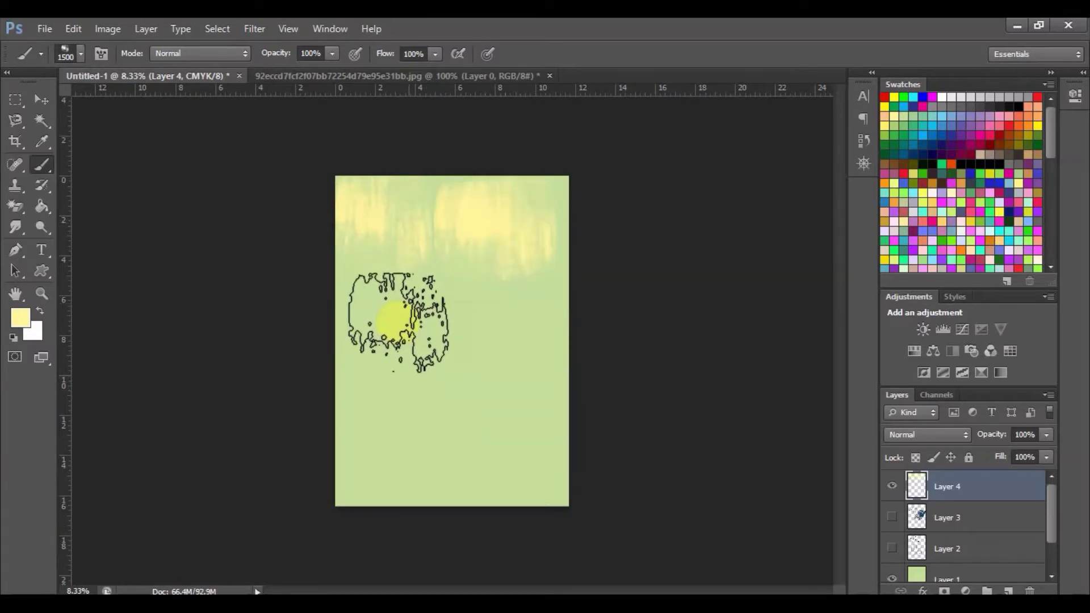
left_click_drag(377, 329, 391, 329)
left_click_drag(498, 330, 506, 331)
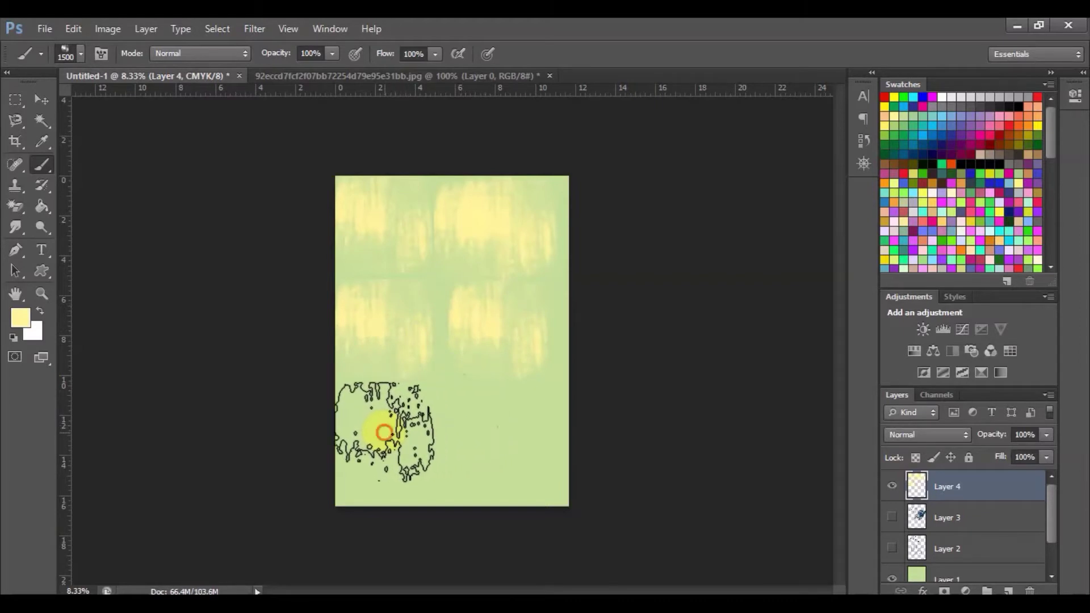
left_click(391, 431)
left_click(490, 431)
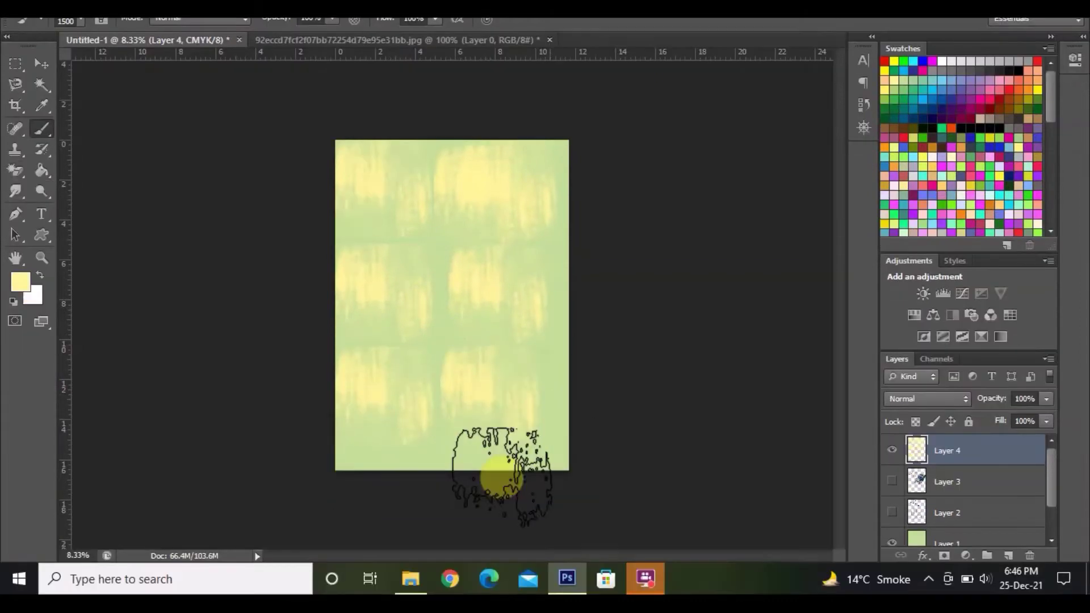
left_click_drag(433, 457, 437, 474)
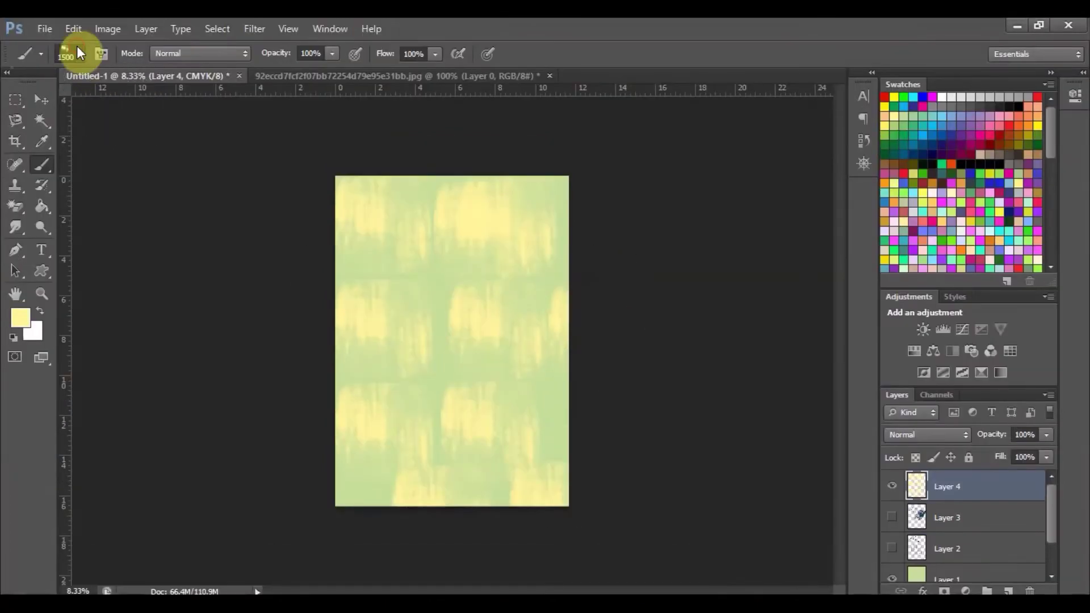
- Choose the small square brush tip with brown as the paint colour
left_click(78, 48)
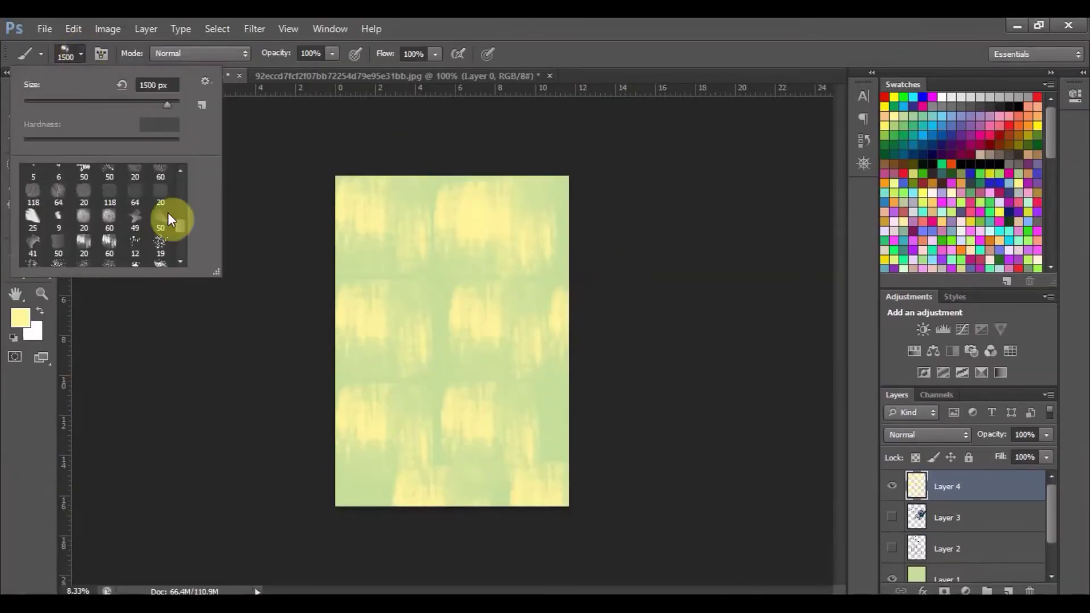
left_click_drag(183, 228, 182, 240)
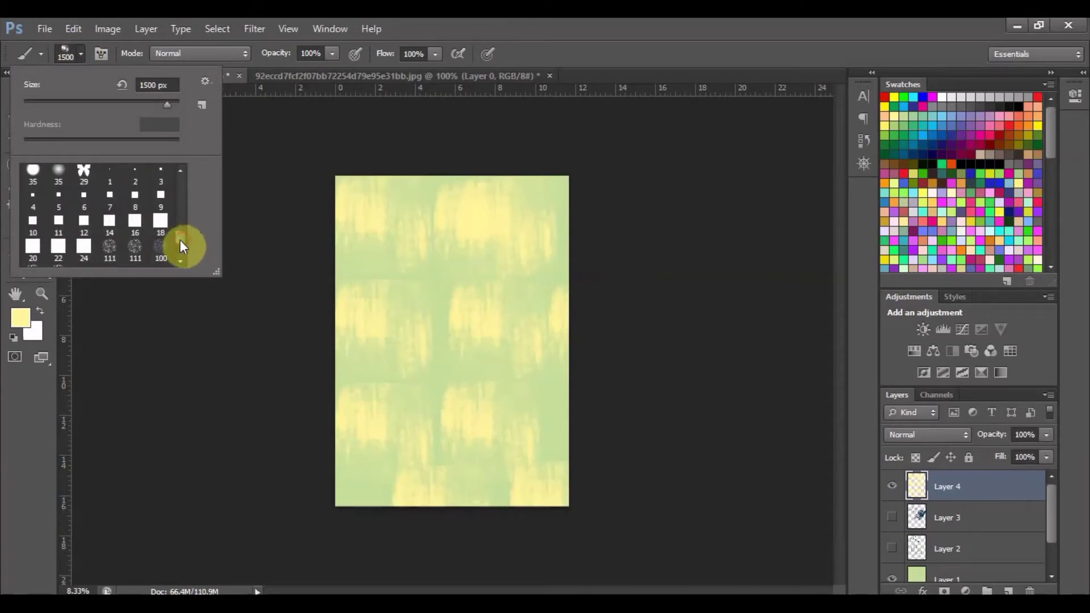
left_click(163, 221)
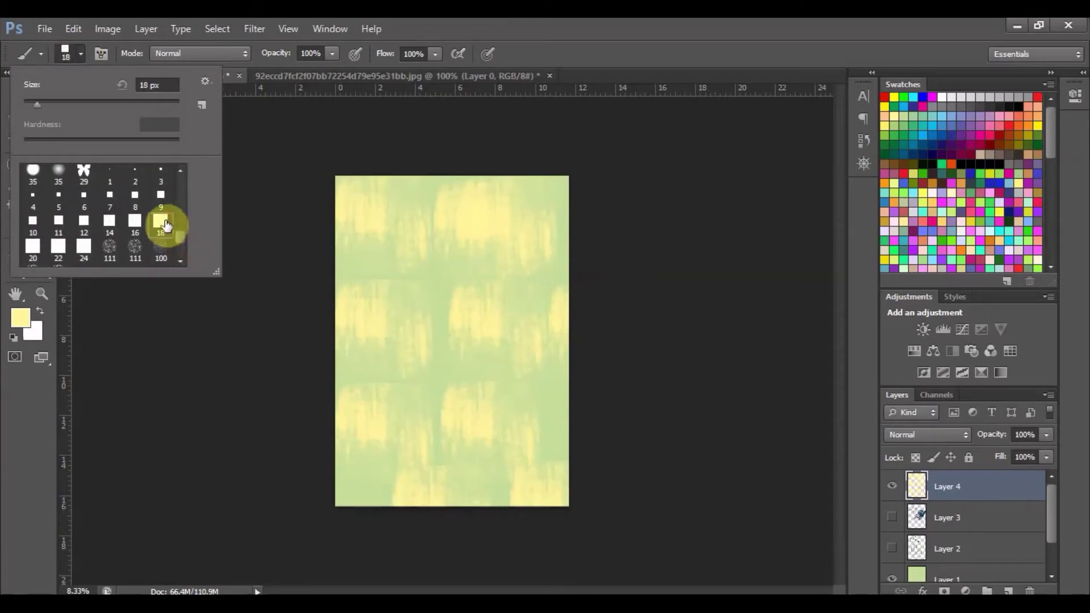
left_click(908, 162)
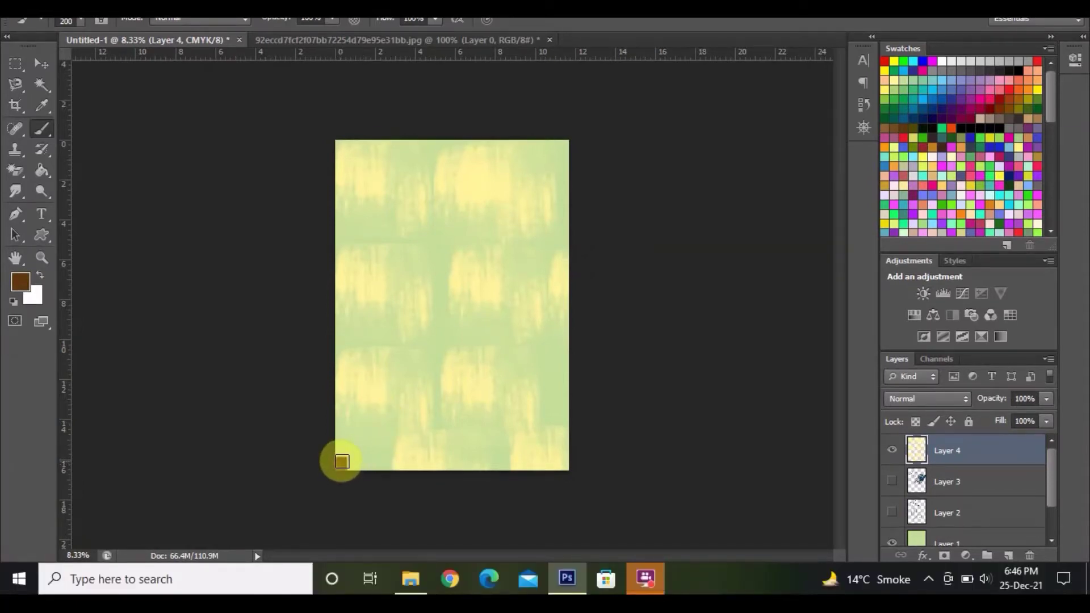
- Stamp a row of brown squares along the page's bottom edge
left_click(342, 460)
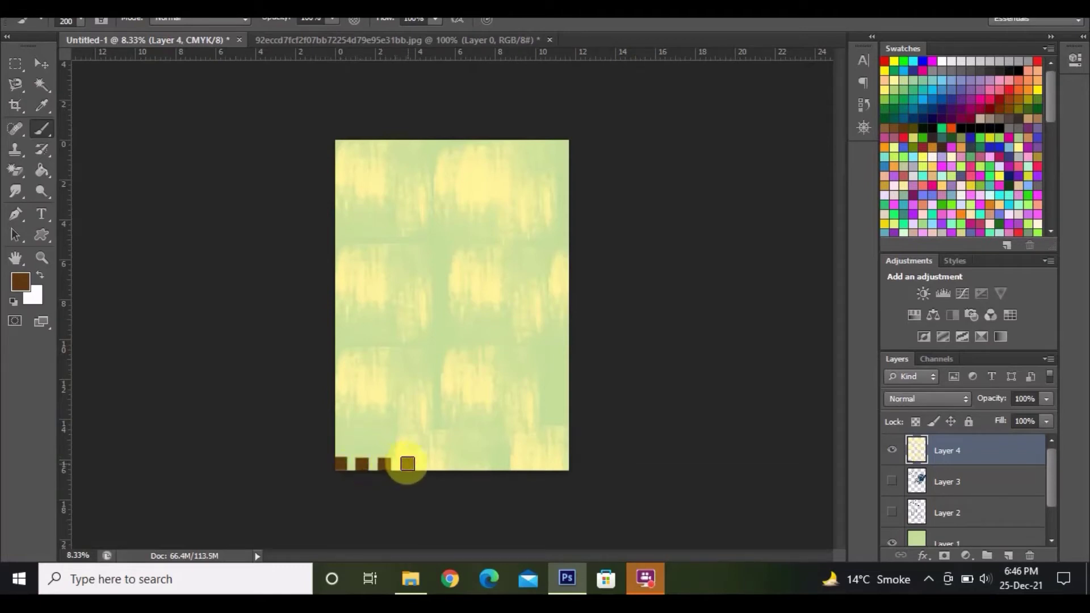
left_click(430, 463)
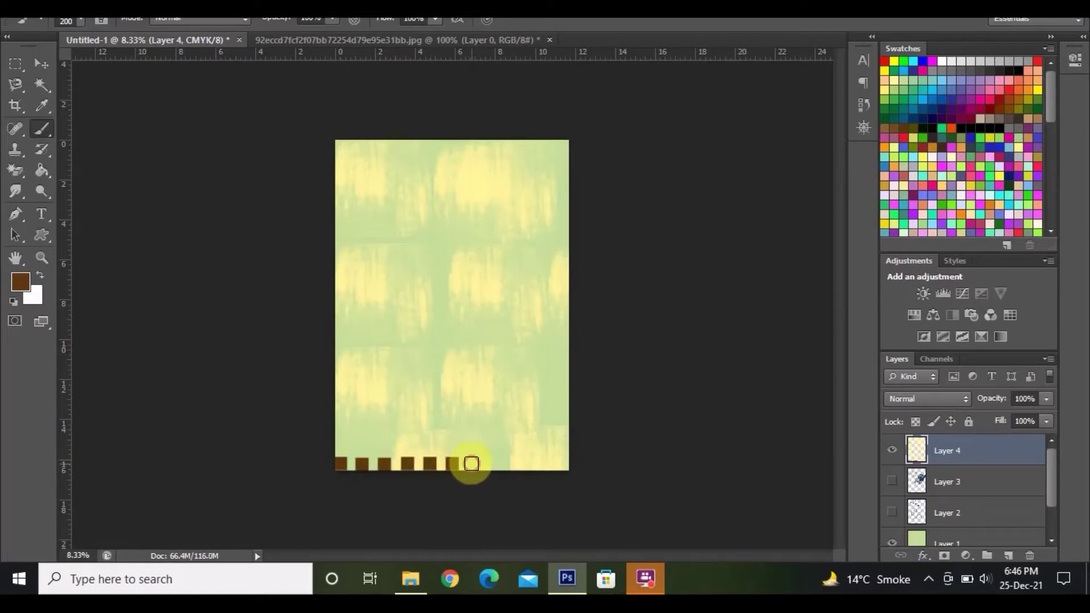
left_click(471, 463)
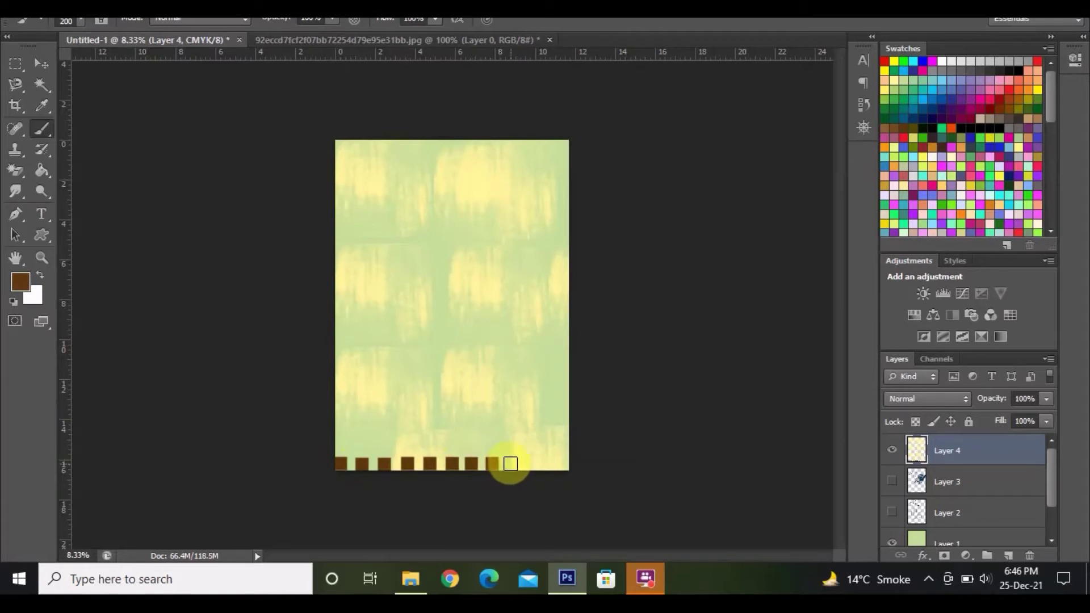
left_click(512, 464)
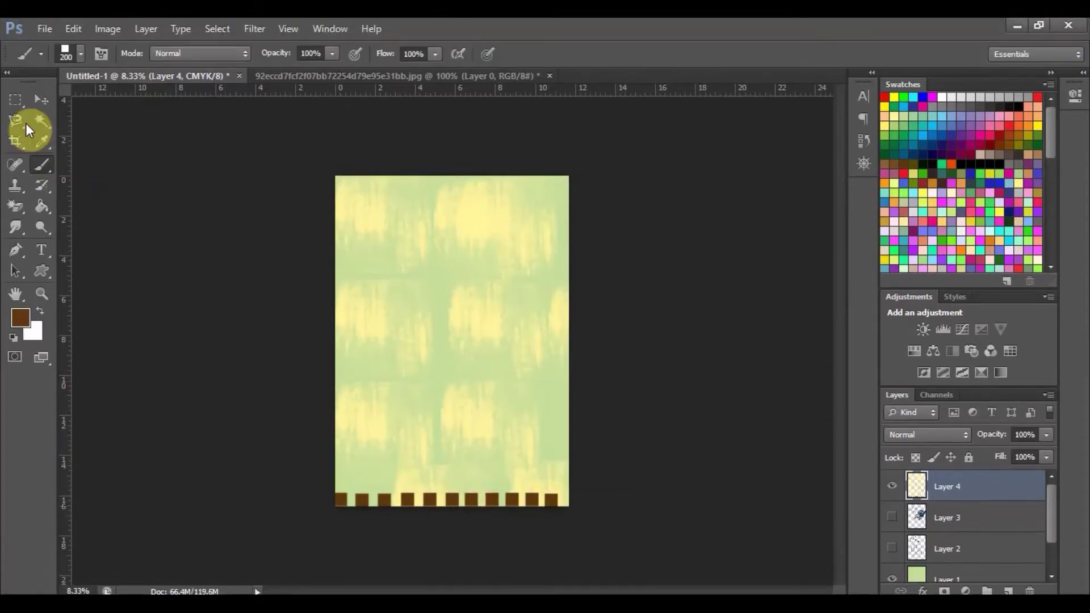
- Select a thin strip above the brown squares and fill it with black via Alt+Backspace
left_click(16, 100)
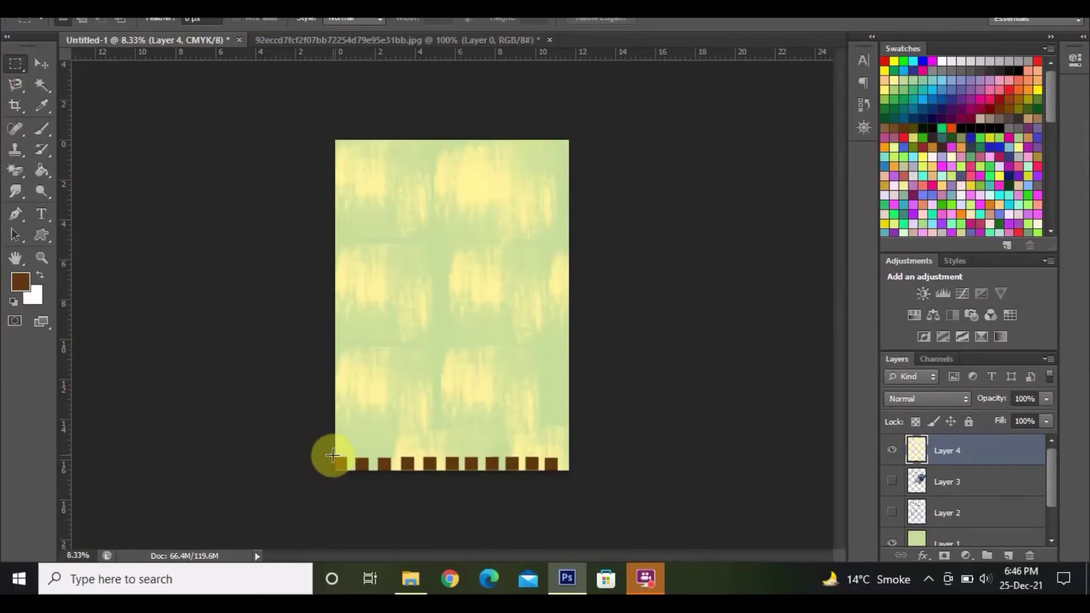
mouse_move(333, 455)
left_mouse_down()
mouse_move(602, 444)
mouse_move(592, 452)
left_mouse_up()
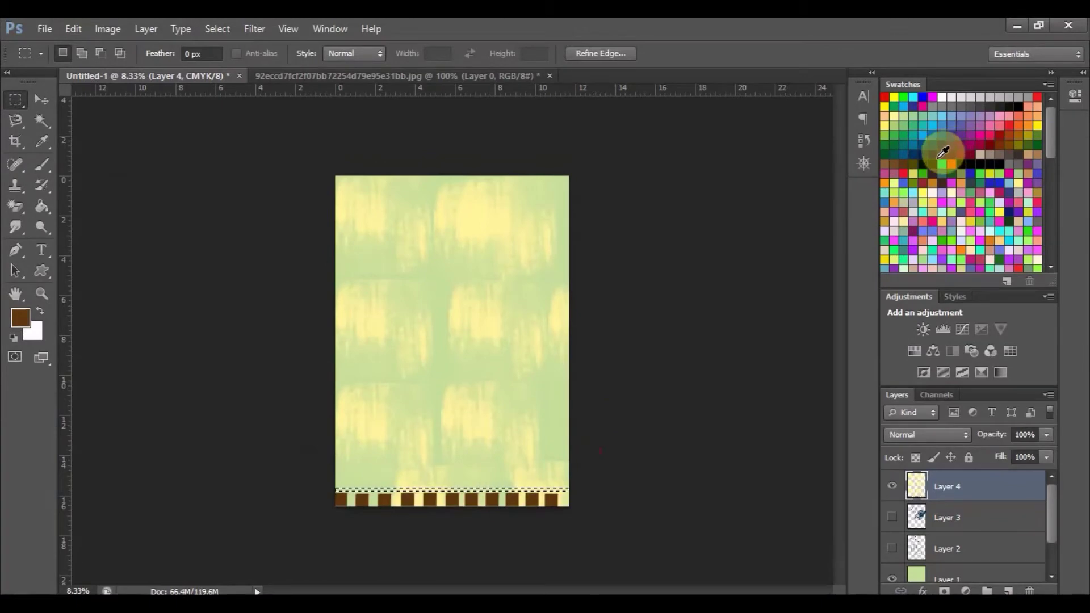
left_click(938, 160)
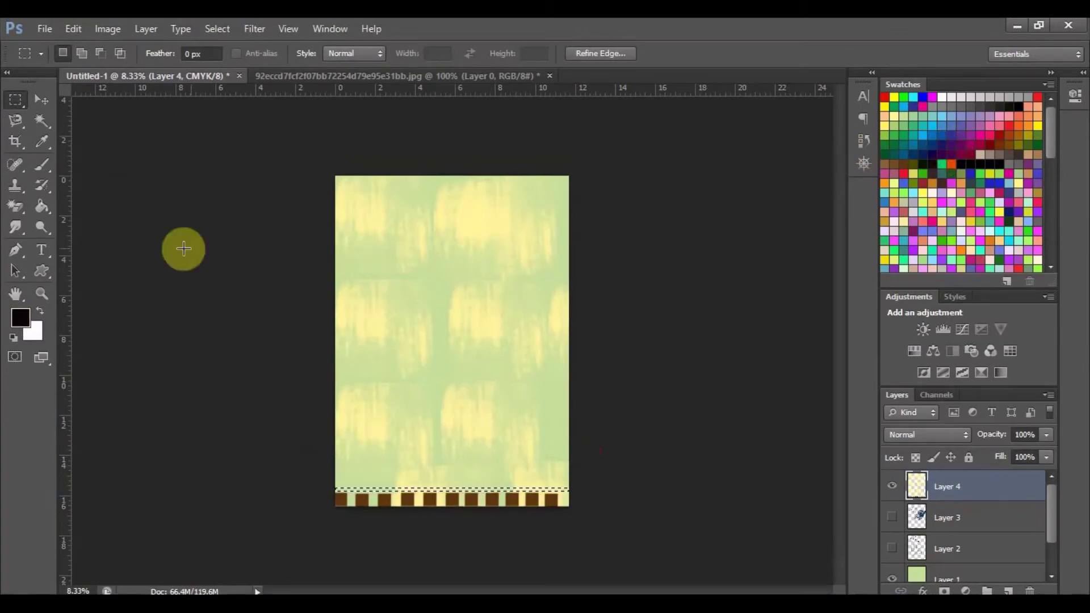
left_click(46, 210)
left_click(446, 455)
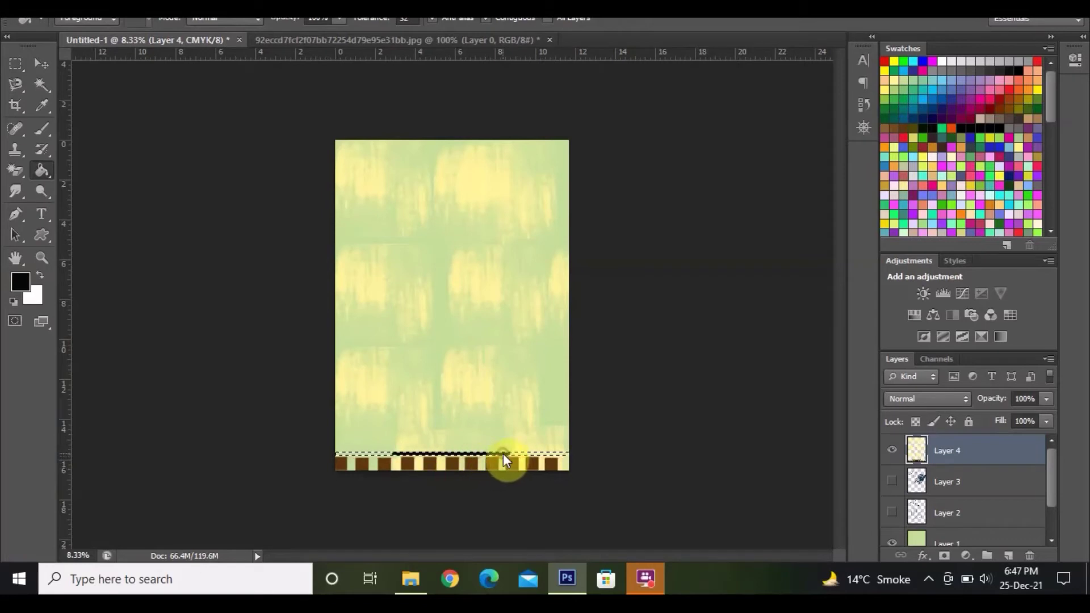
left_click(370, 454)
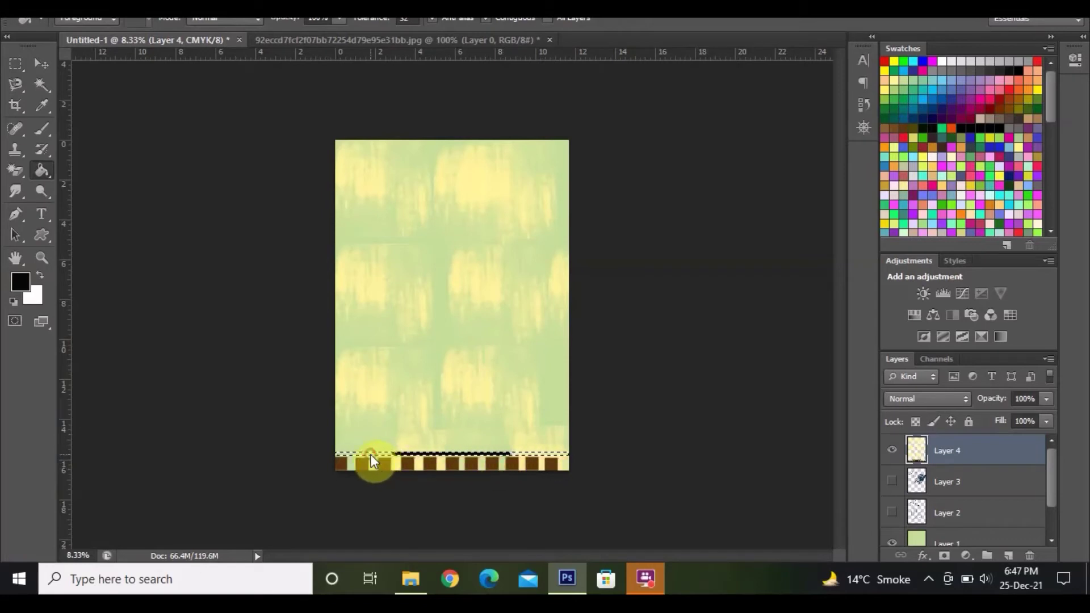
left_click(543, 453)
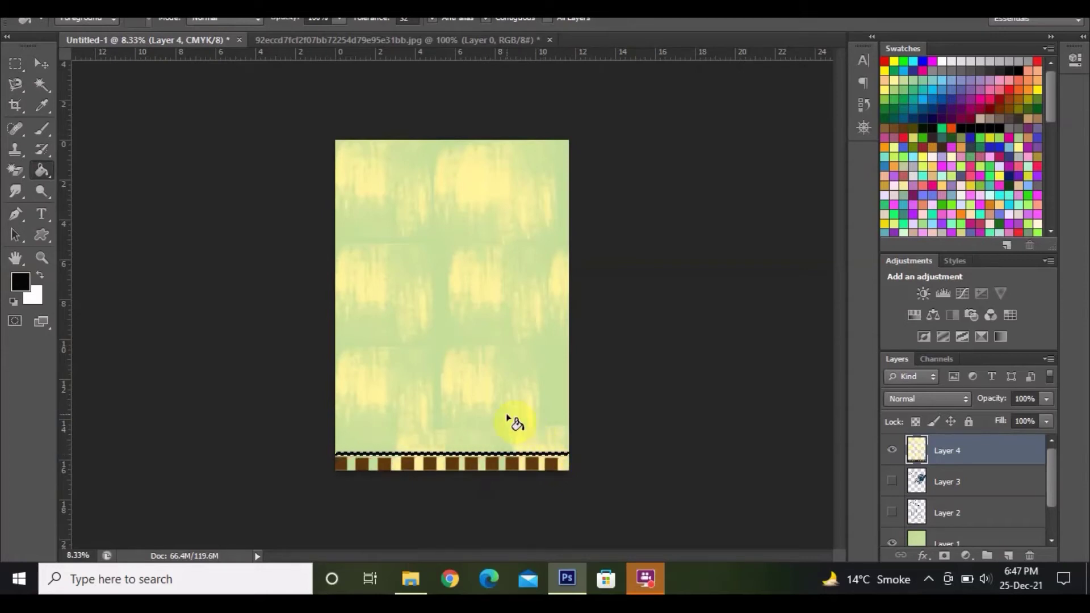
key("alt+BackSpace")
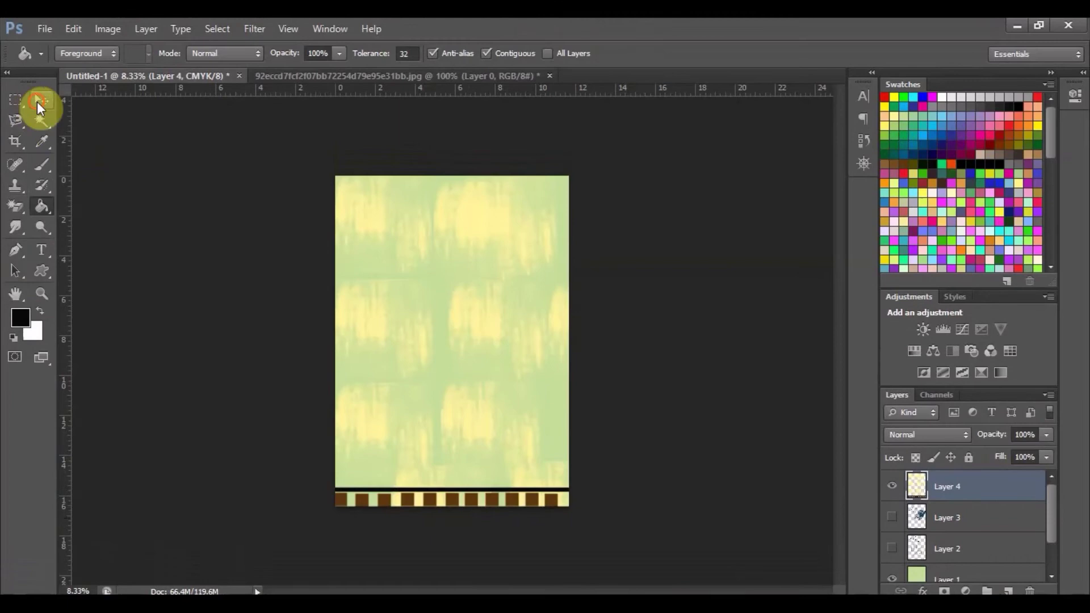
- Switch to the concentric-ring brush tip and enlarge it
left_click(36, 101)
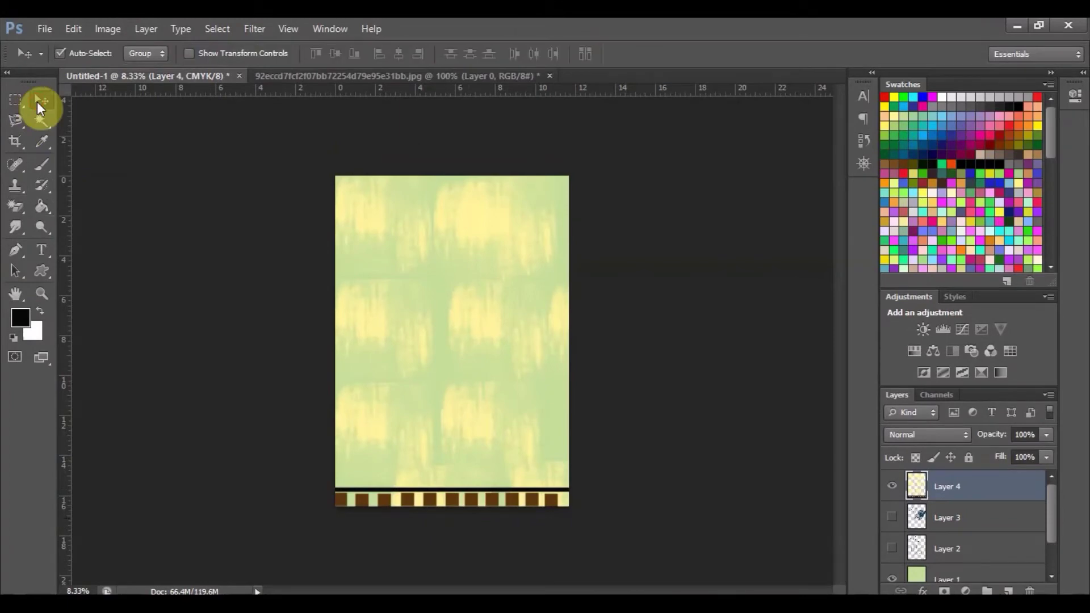
left_click(43, 171)
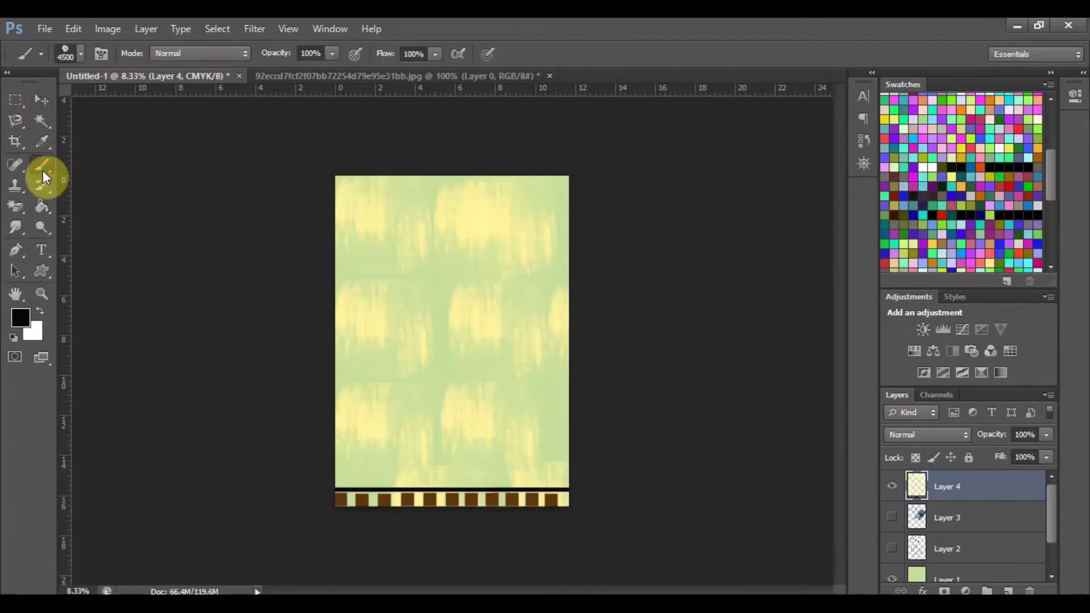
left_click(81, 52)
left_click_drag(181, 230, 187, 189)
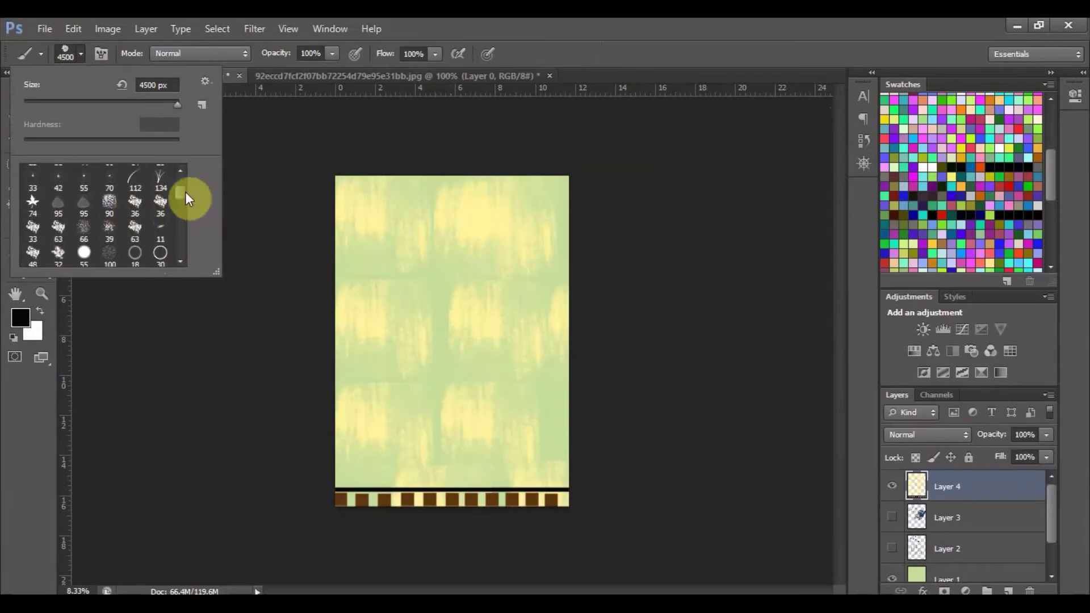
left_click_drag(181, 193, 182, 195)
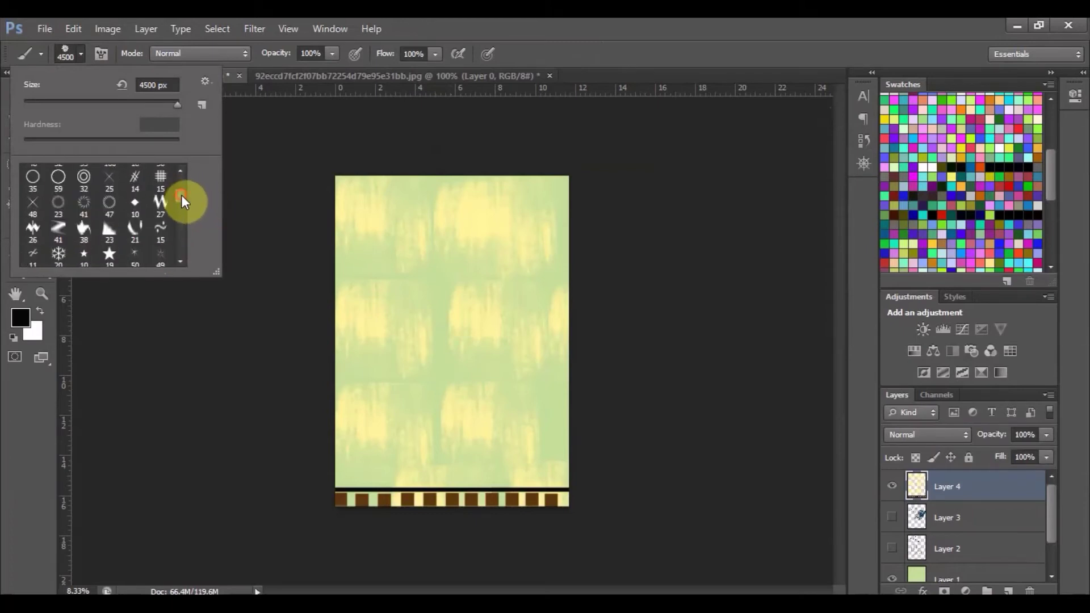
left_click(83, 180)
key("Return")
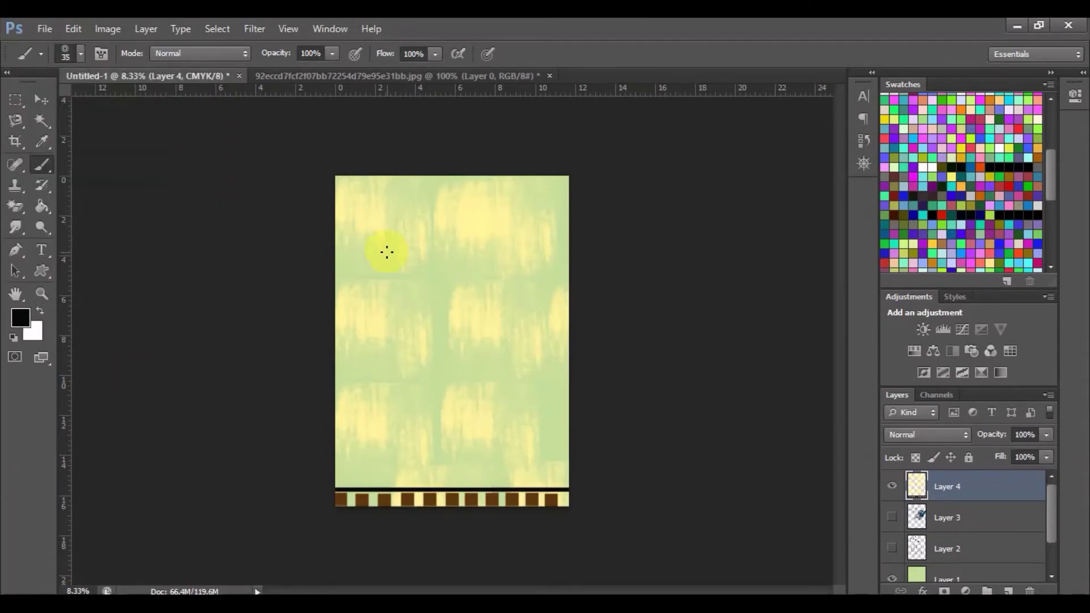
key("bracketright")
key("bracketright")
key("bracketright")
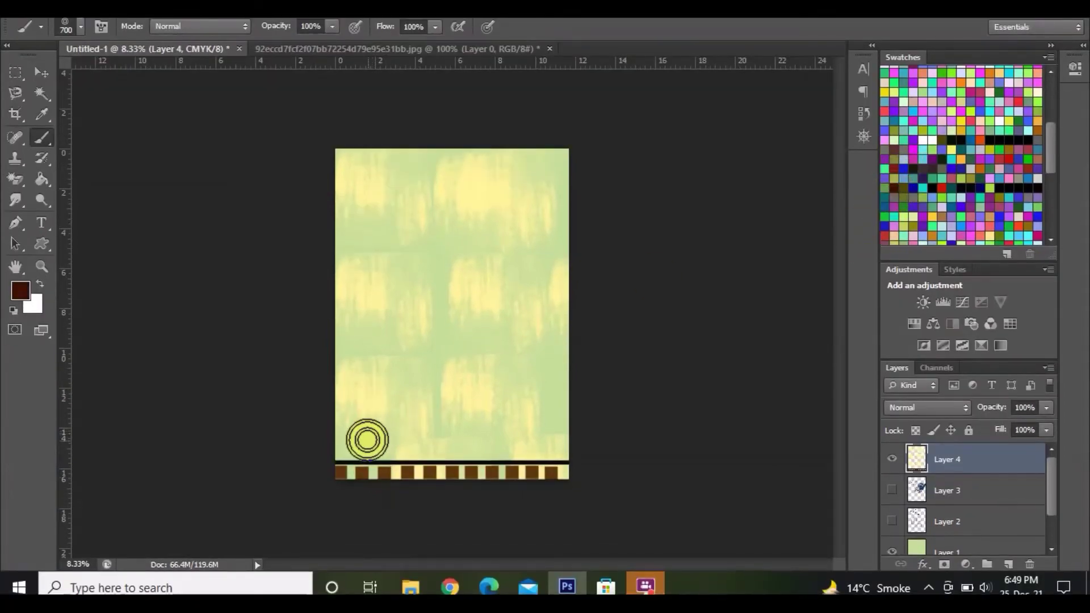
- Stamp four brown ring circles in a row just above the black stripe
left_click(366, 437)
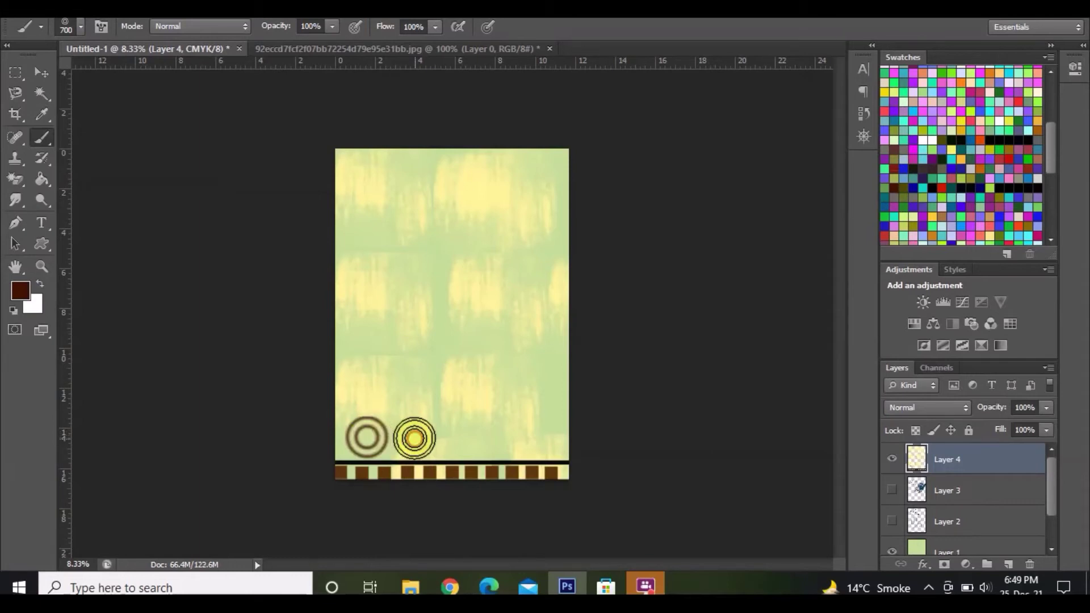
left_click(413, 438)
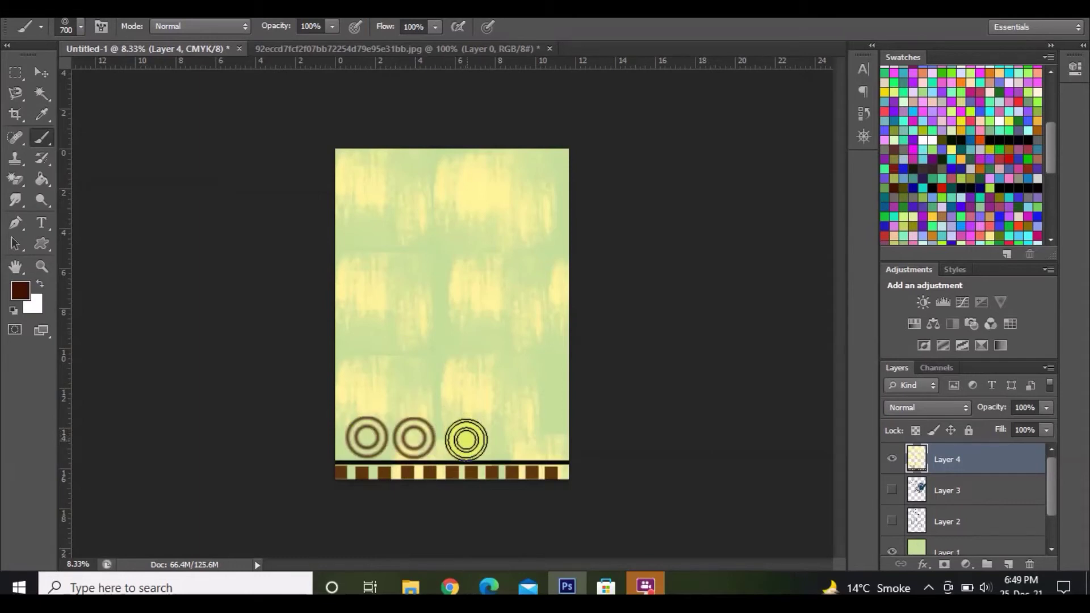
left_click(466, 437)
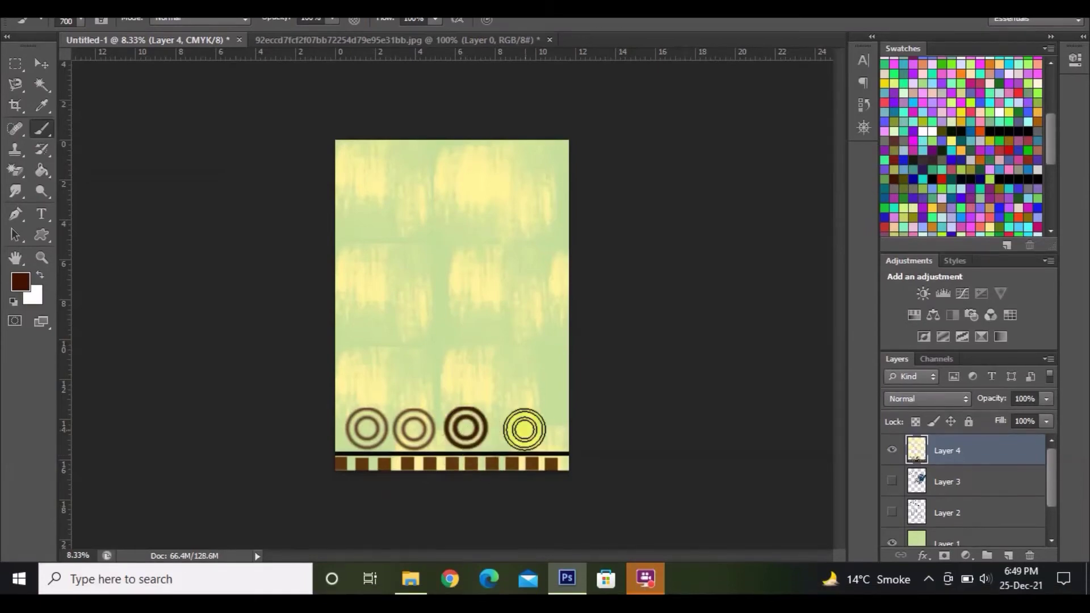
left_click(524, 429)
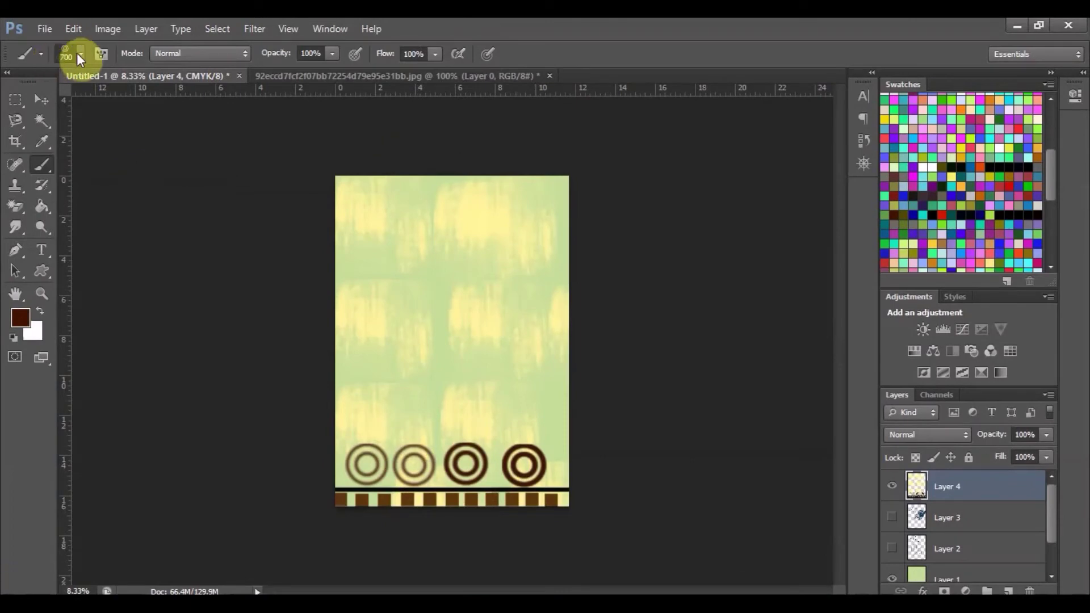
- Choose the leaf brush from the Brush Preset picker list
left_click(79, 53)
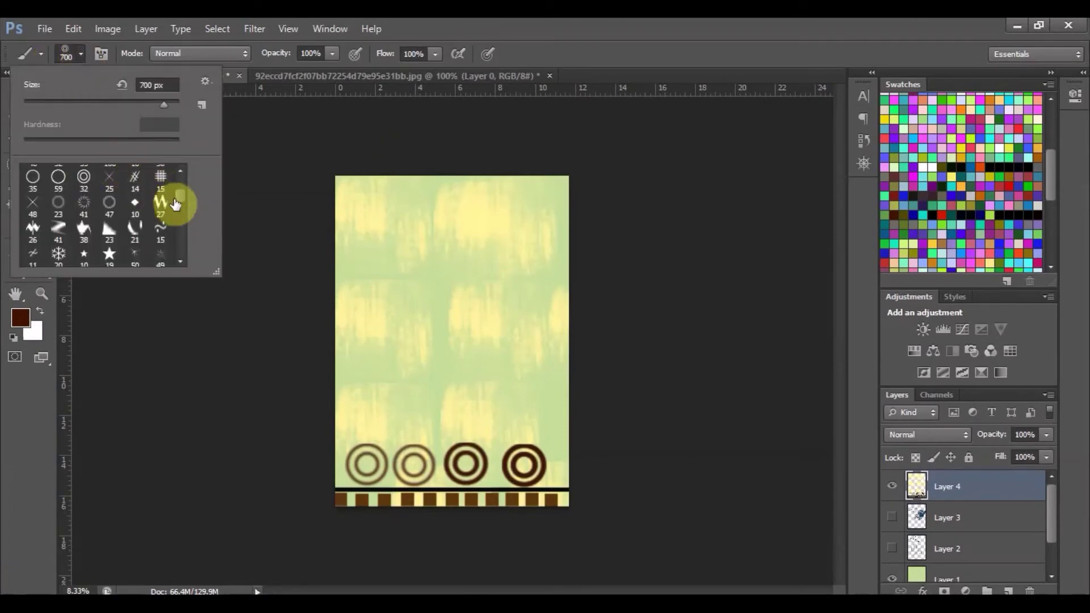
scroll(176, 200, "down", 3)
scroll(179, 205, "down", 3)
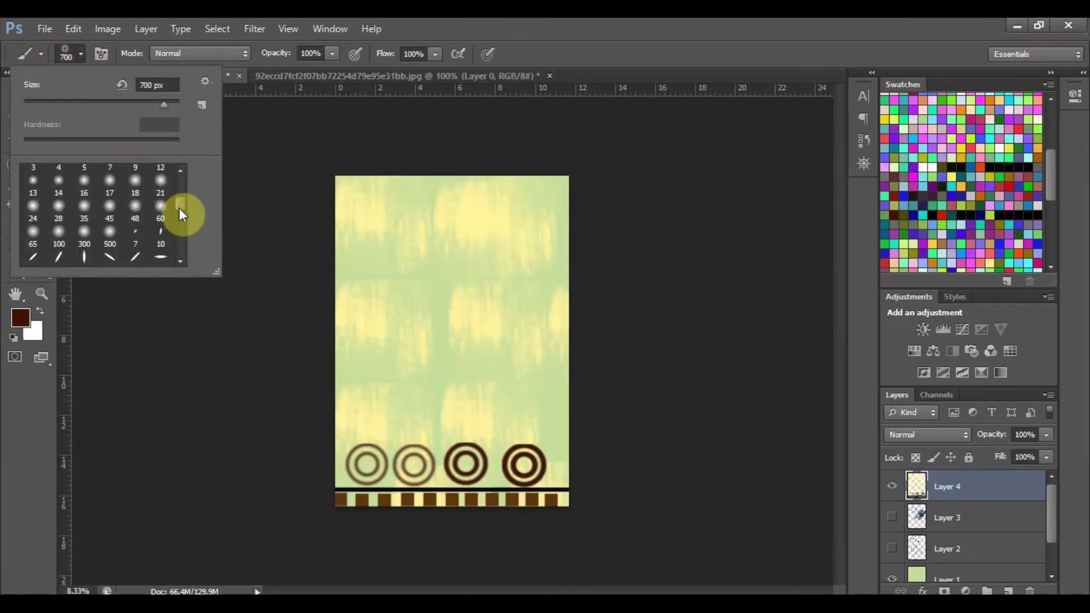
scroll(179, 207, "down", 3)
left_click_drag(180, 202, 182, 237)
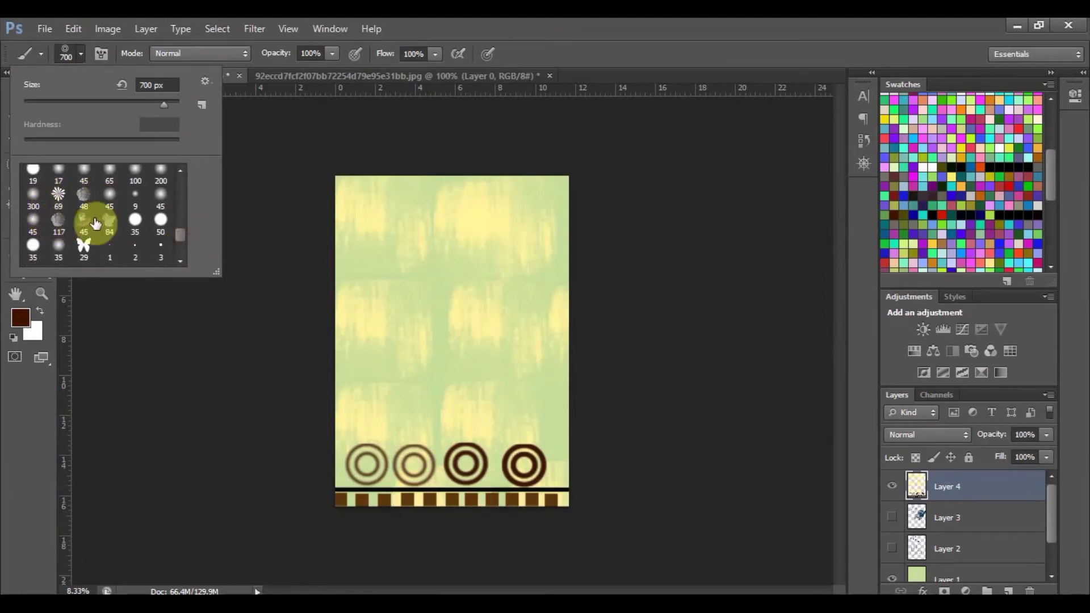
left_click(412, 252)
- Stamp brown leaves across the upper-left, upper-middle and right-middle page
left_click_drag(386, 220, 402, 271)
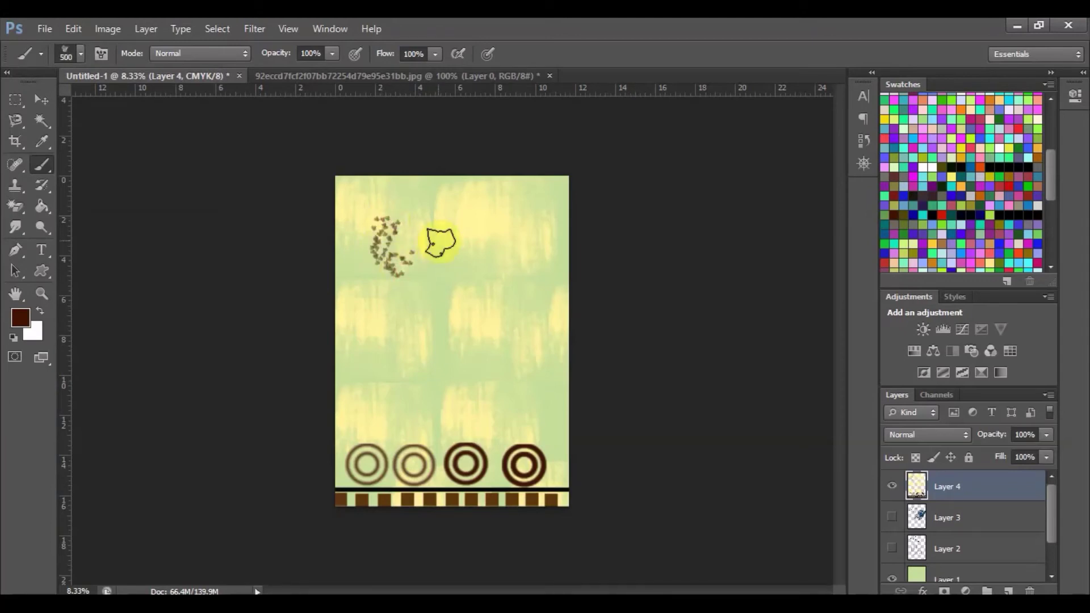
mouse_move(437, 233)
left_mouse_down()
mouse_move(482, 304)
mouse_move(445, 336)
mouse_move(547, 255)
mouse_move(553, 262)
left_mouse_up()
left_click_drag(521, 346, 461, 389)
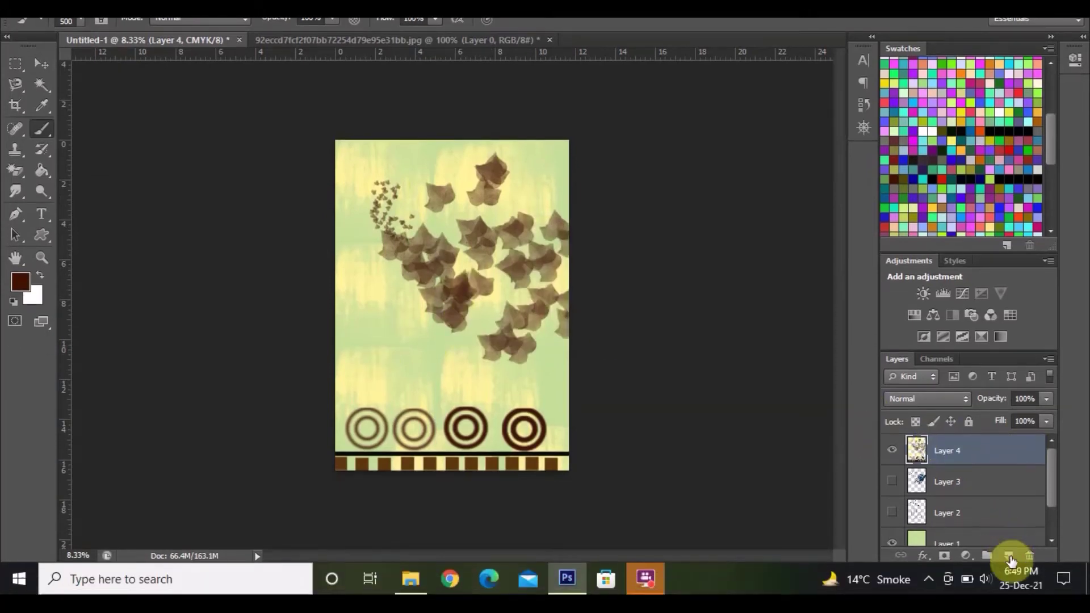
- On a new layer with Layer 4 hidden, paint brown ivy leaves across the top
left_click(1008, 559)
left_click(899, 479)
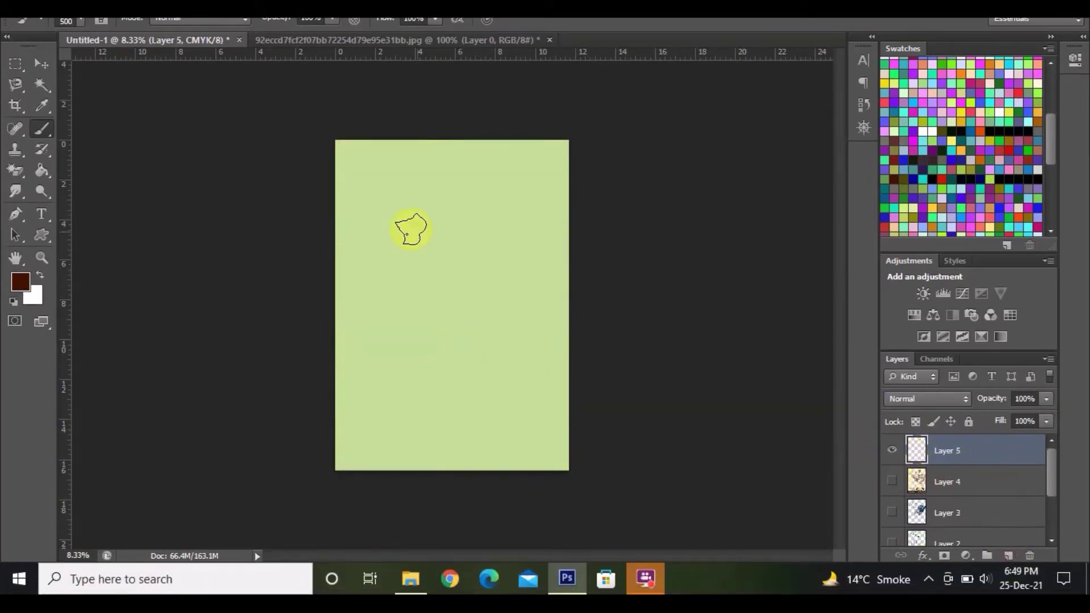
left_click_drag(364, 176, 402, 255)
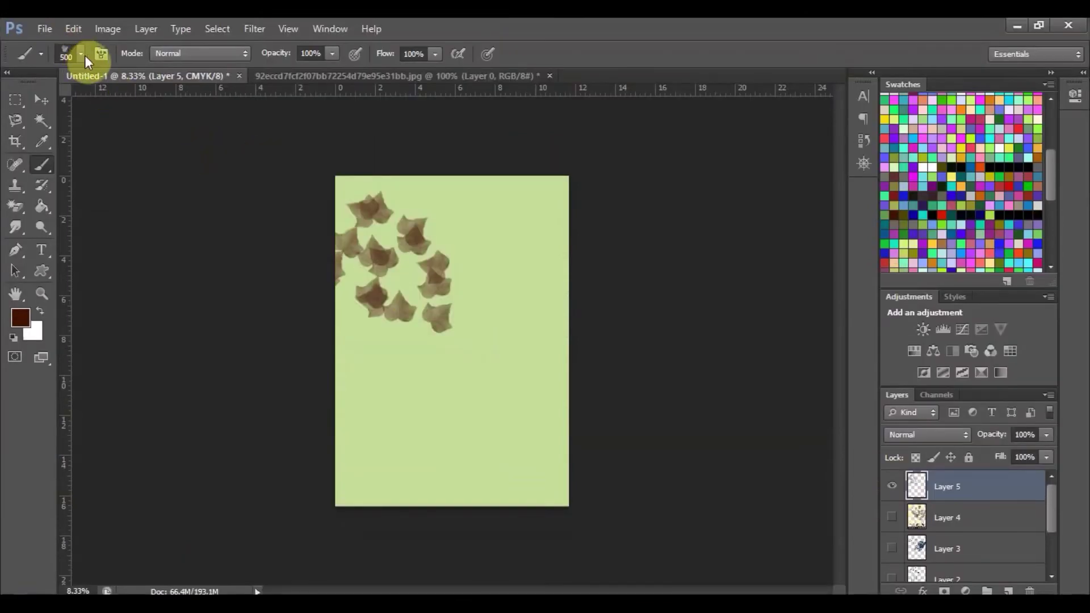
left_click(100, 56)
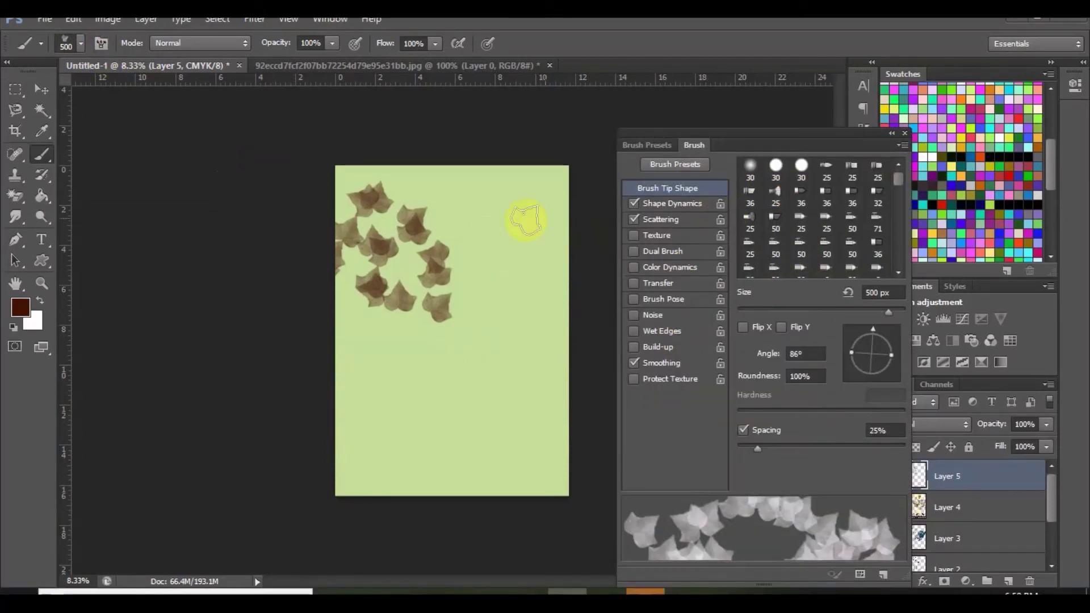
mouse_move(461, 218)
left_mouse_down()
mouse_move(499, 267)
mouse_move(520, 267)
left_mouse_up()
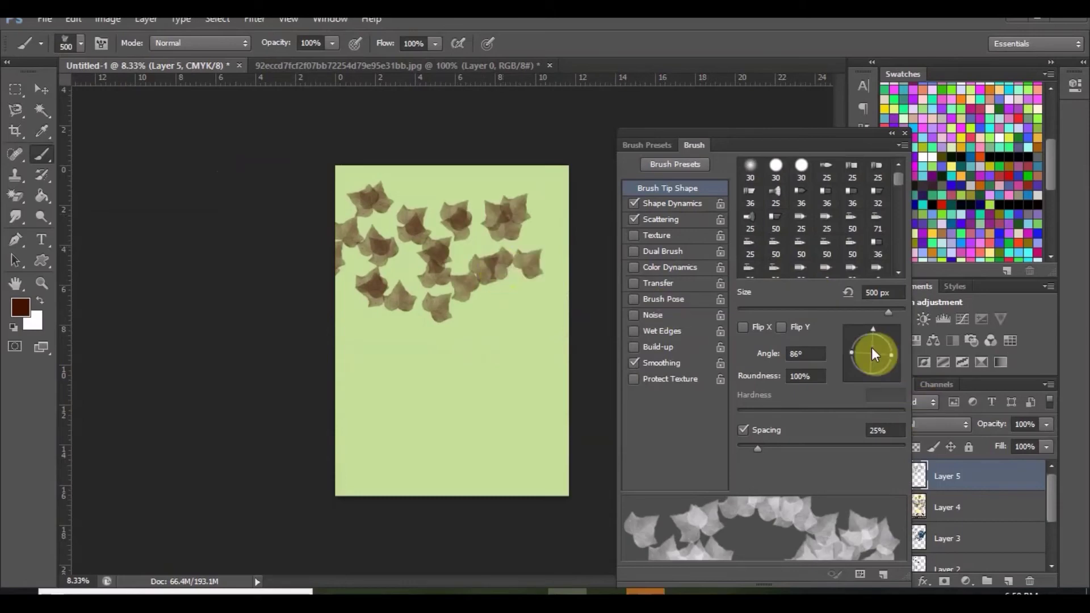
- Rotate the leaf tip, widen its spacing, scatter leaves lower down, then add Layer 6
mouse_move(871, 348)
left_mouse_down()
mouse_move(870, 336)
mouse_move(886, 341)
mouse_move(885, 373)
left_mouse_up()
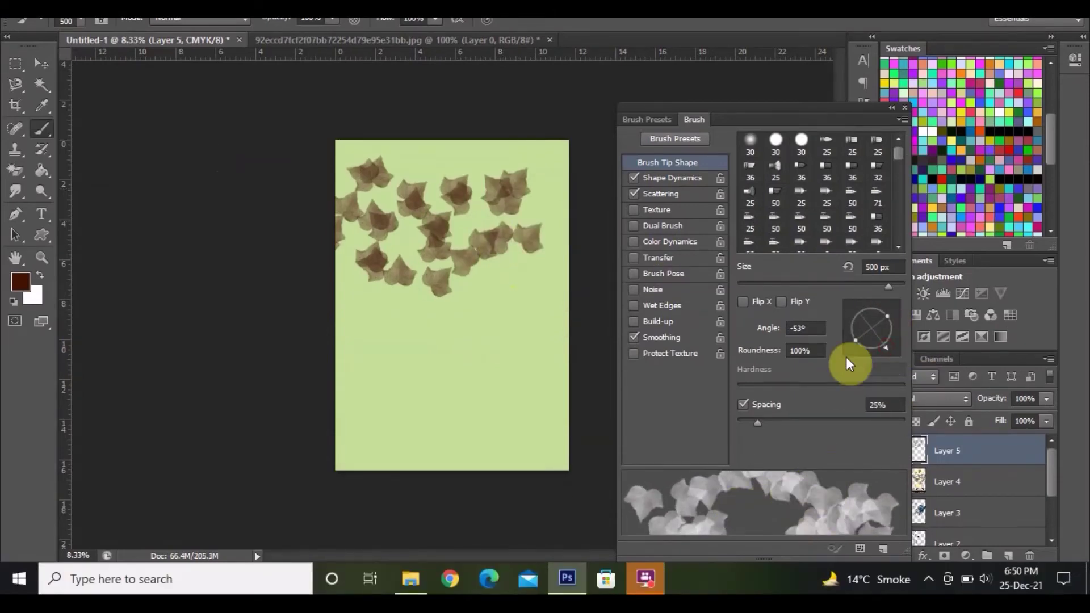
mouse_move(878, 315)
left_mouse_down()
mouse_move(861, 325)
mouse_move(875, 340)
mouse_move(859, 335)
left_mouse_up()
mouse_move(757, 422)
left_mouse_down()
mouse_move(817, 423)
mouse_move(736, 426)
left_mouse_up()
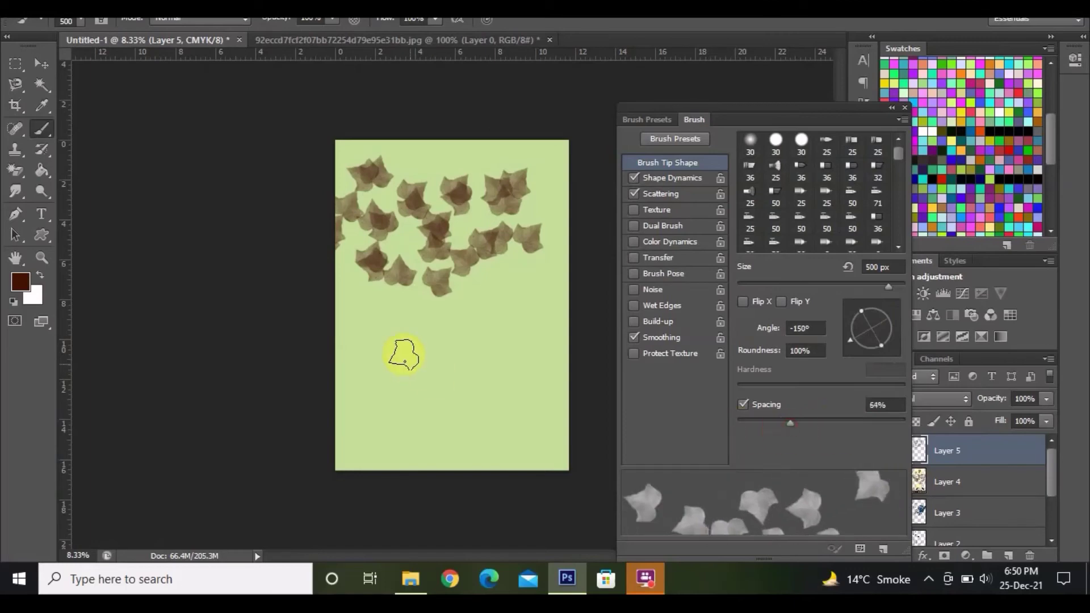
mouse_move(404, 350)
left_mouse_down()
mouse_move(486, 390)
mouse_move(482, 403)
left_mouse_up()
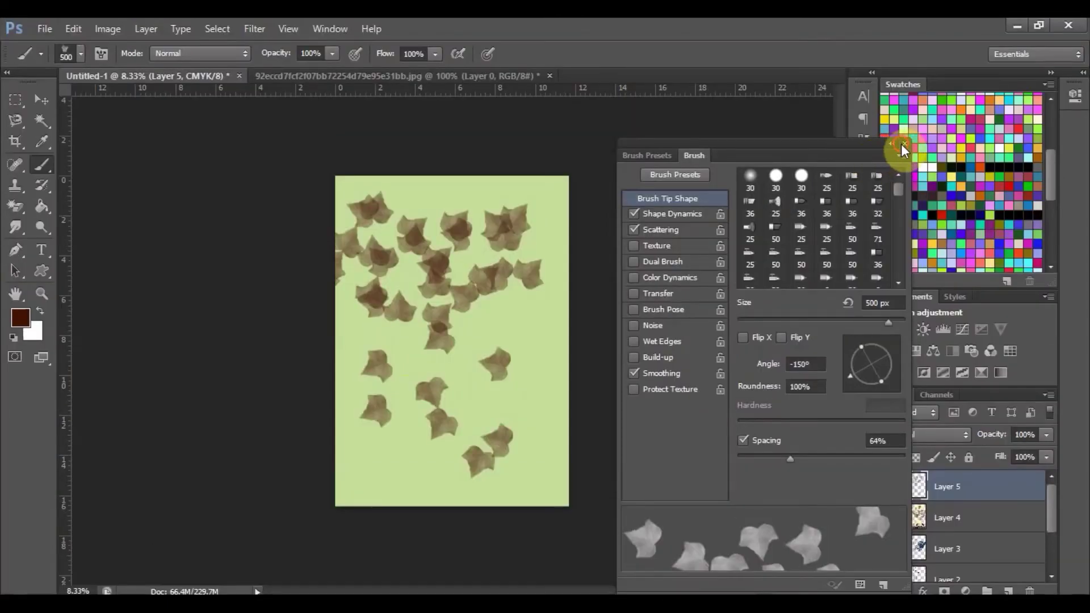
left_click(903, 145)
left_click(1009, 557)
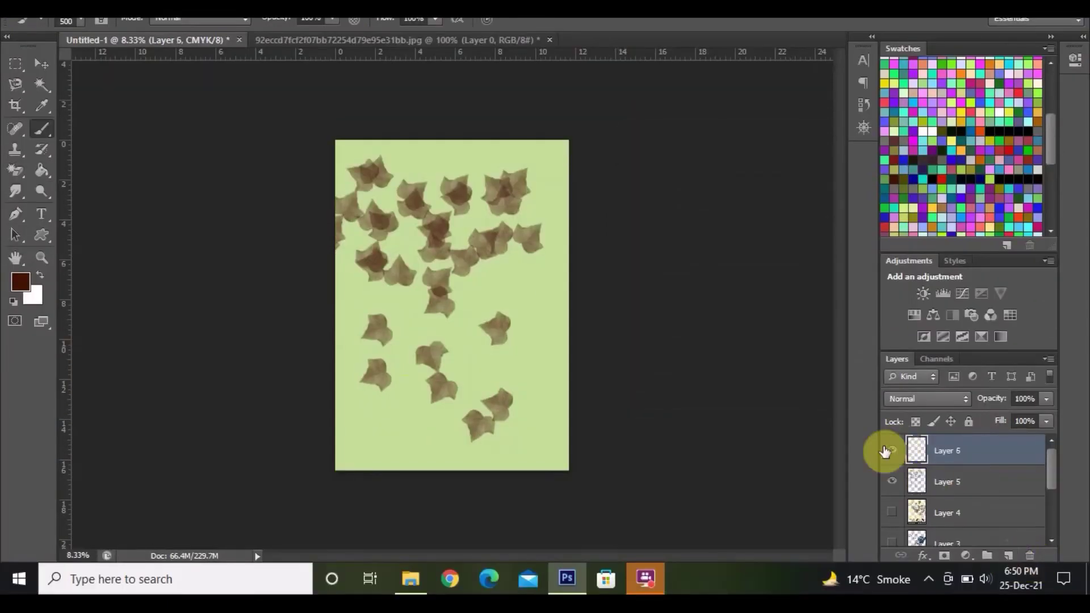
- Hide Layer 5 and set up an orange 117 cloud brush at 17% spacing, 800 px
left_click(892, 481)
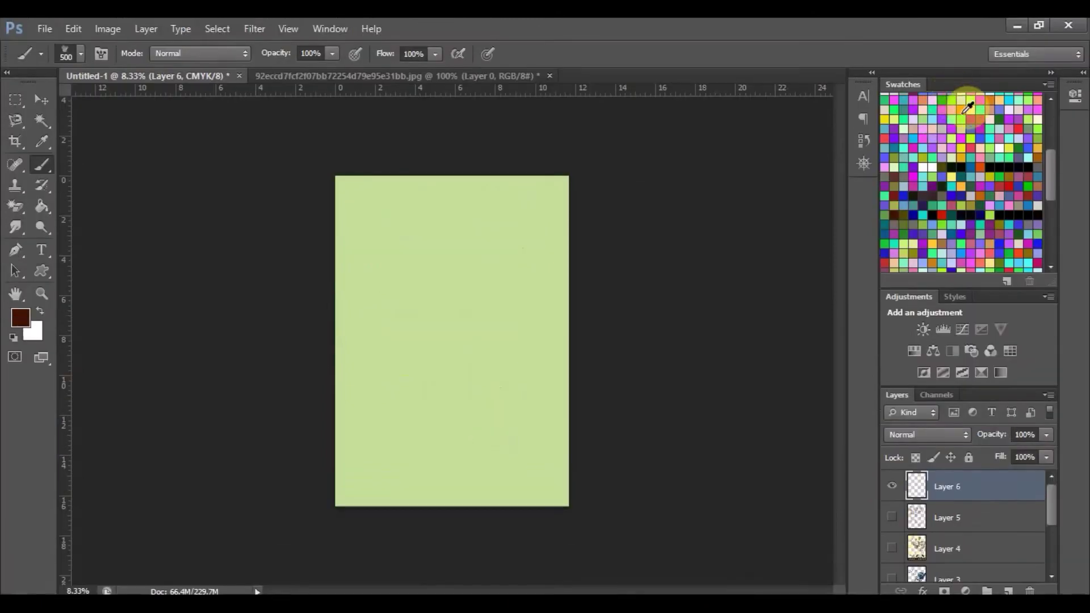
left_click(965, 110)
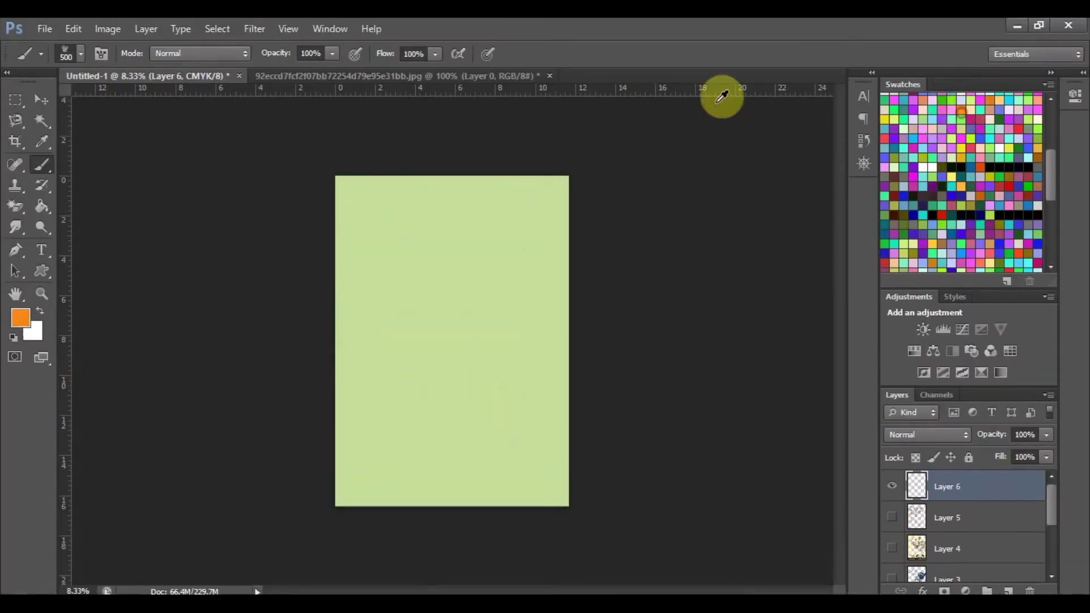
left_click(77, 55)
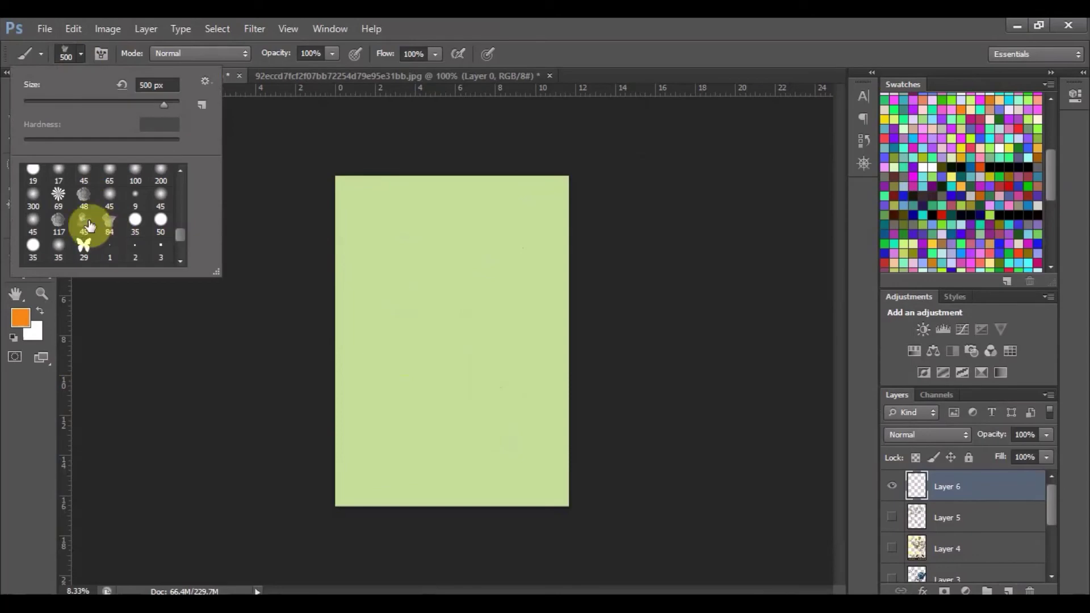
left_click(59, 222)
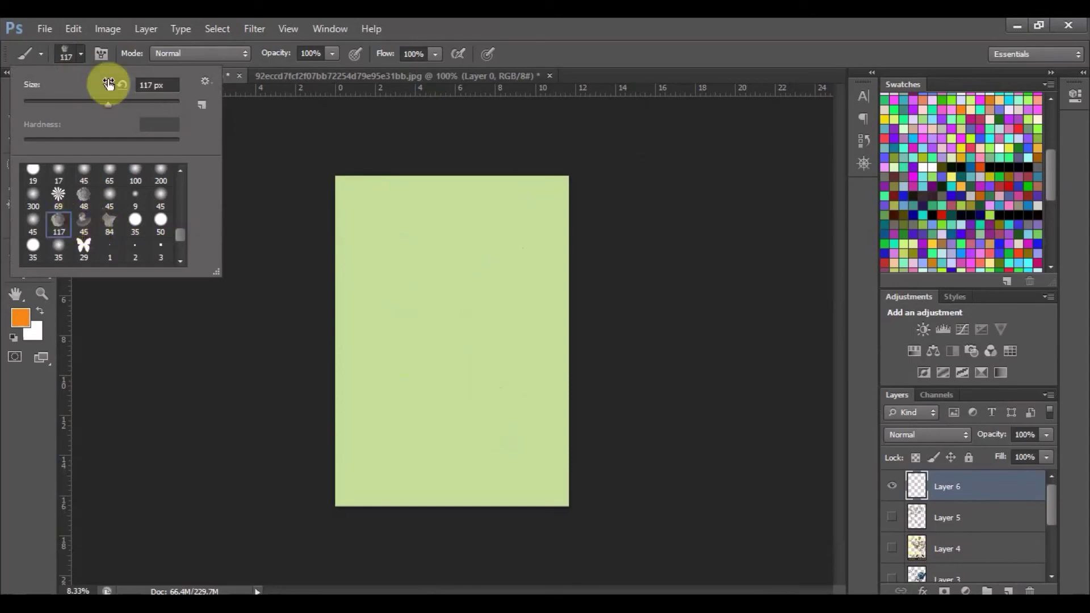
left_click(103, 51)
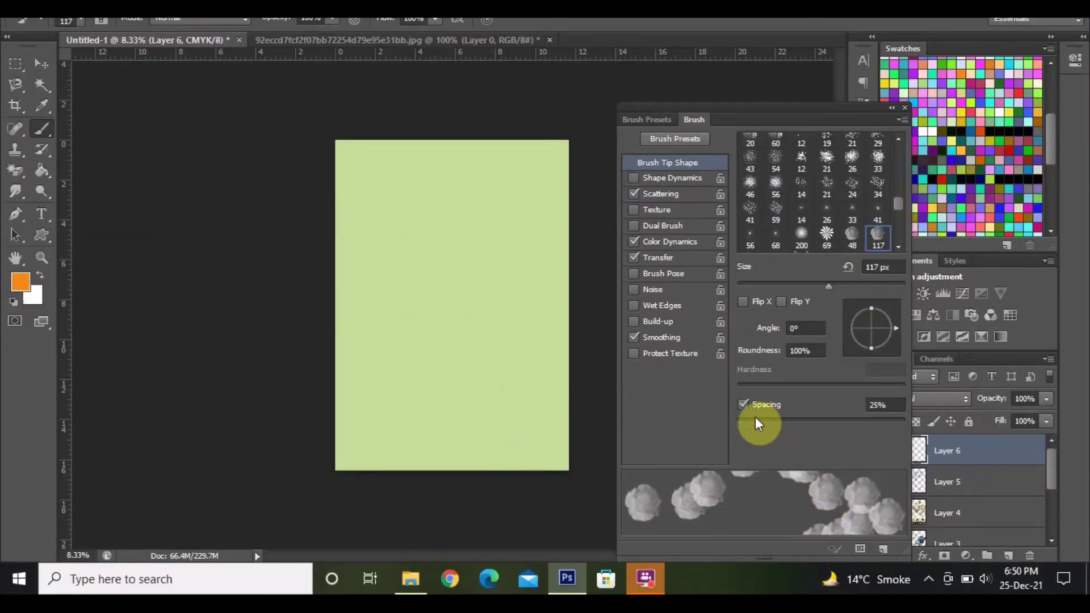
left_click_drag(755, 417, 751, 421)
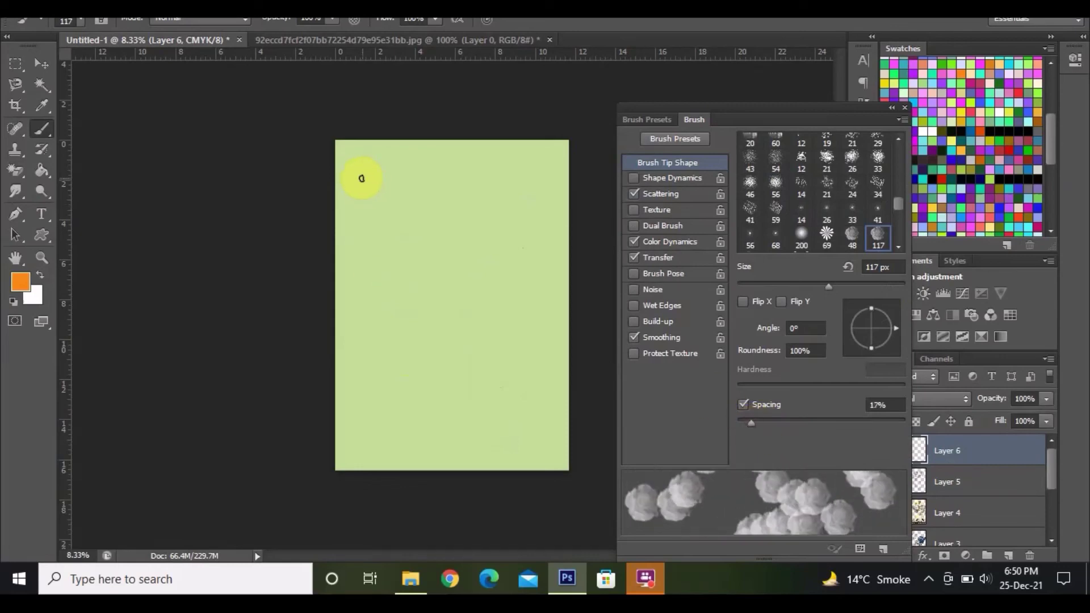
key("bracketright")
key("bracketright")
key("bracketright")
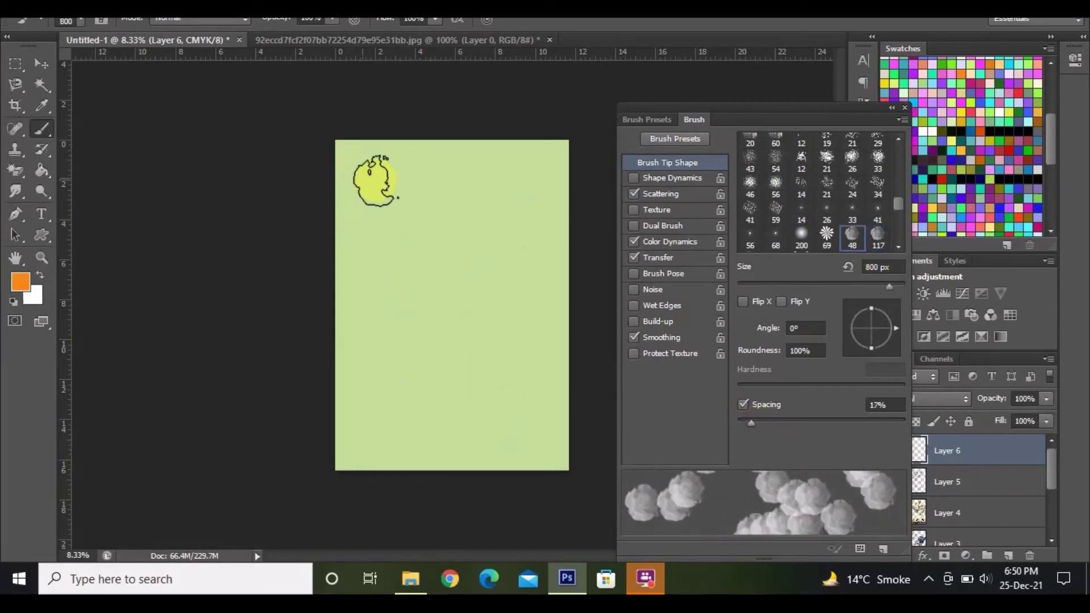
- Paint pastel cloud dabs across top, lower and upper-middle page, adjusting spacing and angle to -106°
left_click_drag(382, 183, 497, 221)
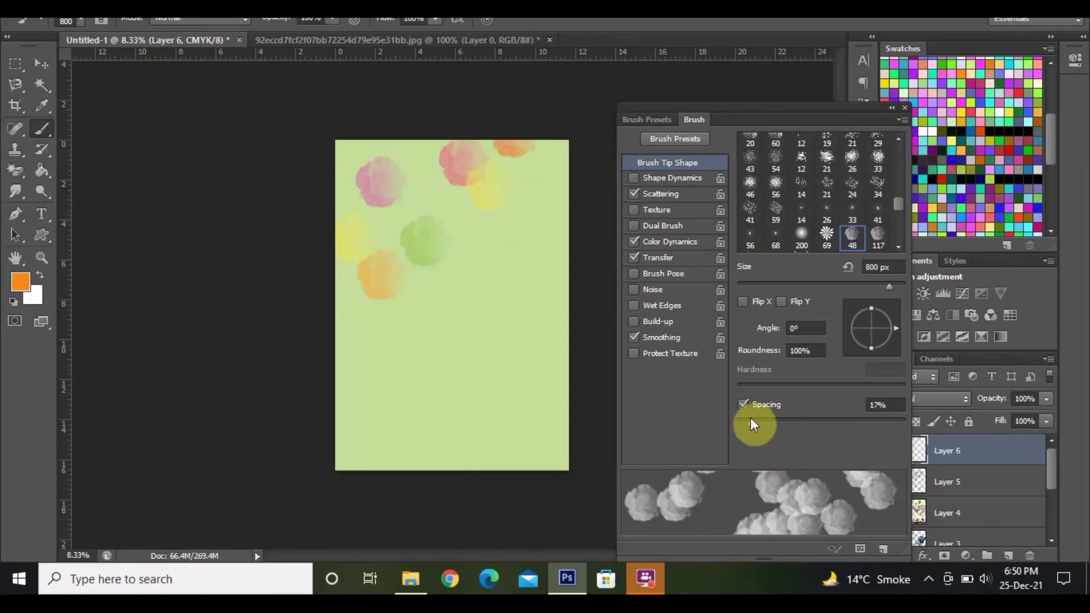
left_click_drag(750, 418, 747, 422)
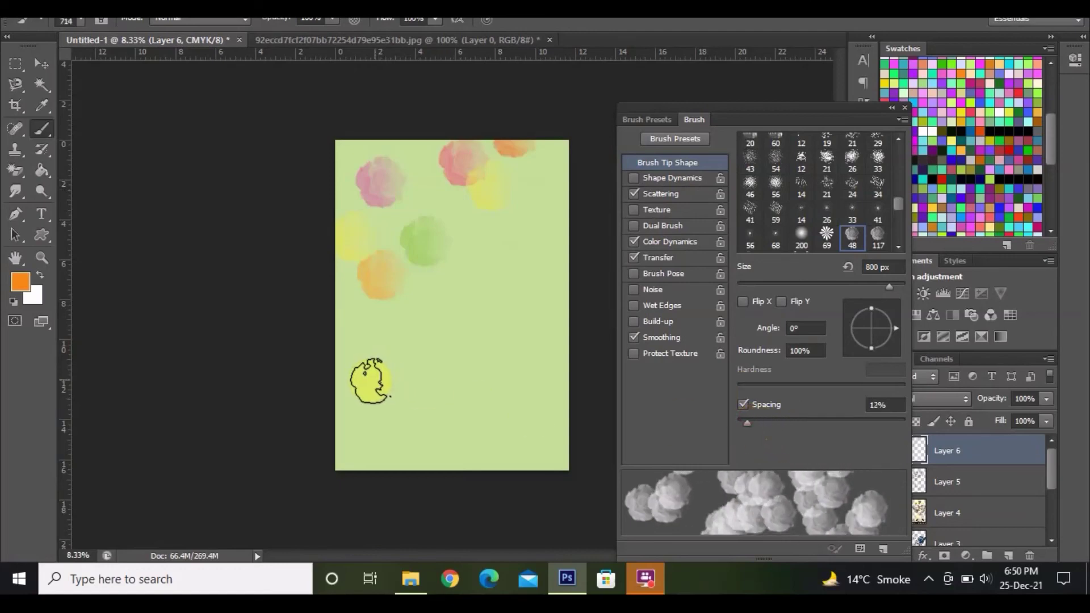
mouse_move(370, 381)
left_mouse_down()
mouse_move(445, 348)
mouse_move(532, 269)
left_mouse_up()
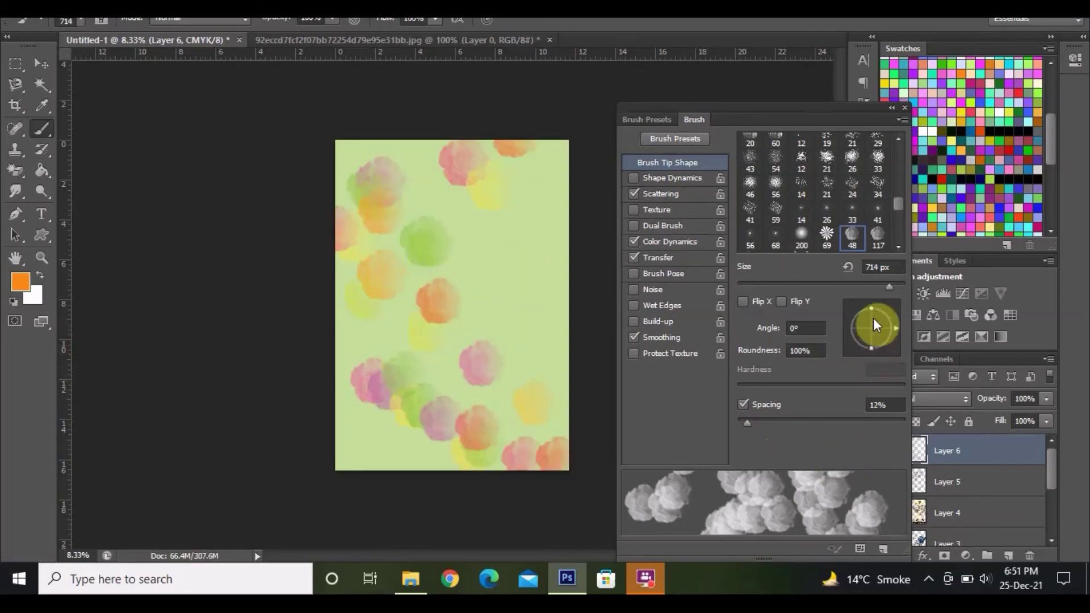
left_click_drag(874, 347, 866, 347)
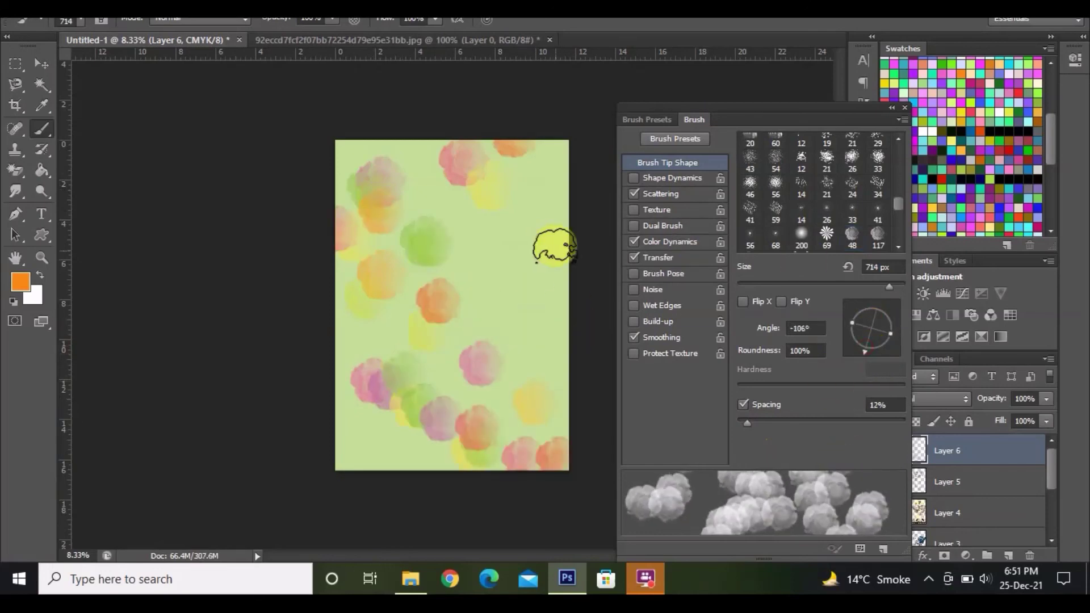
left_click_drag(530, 251, 487, 300)
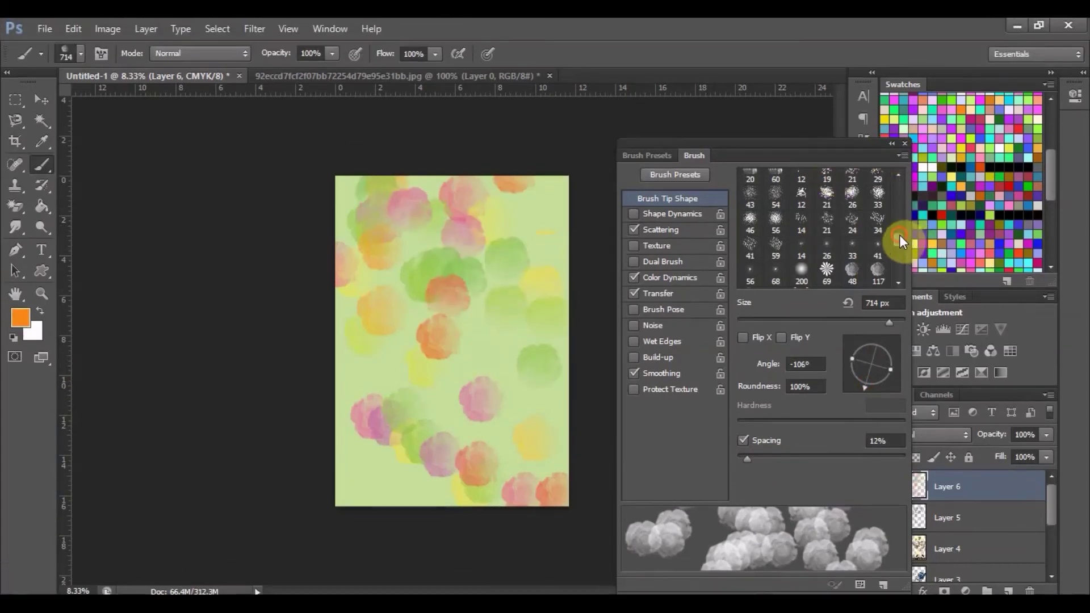
left_click_drag(899, 234, 898, 197)
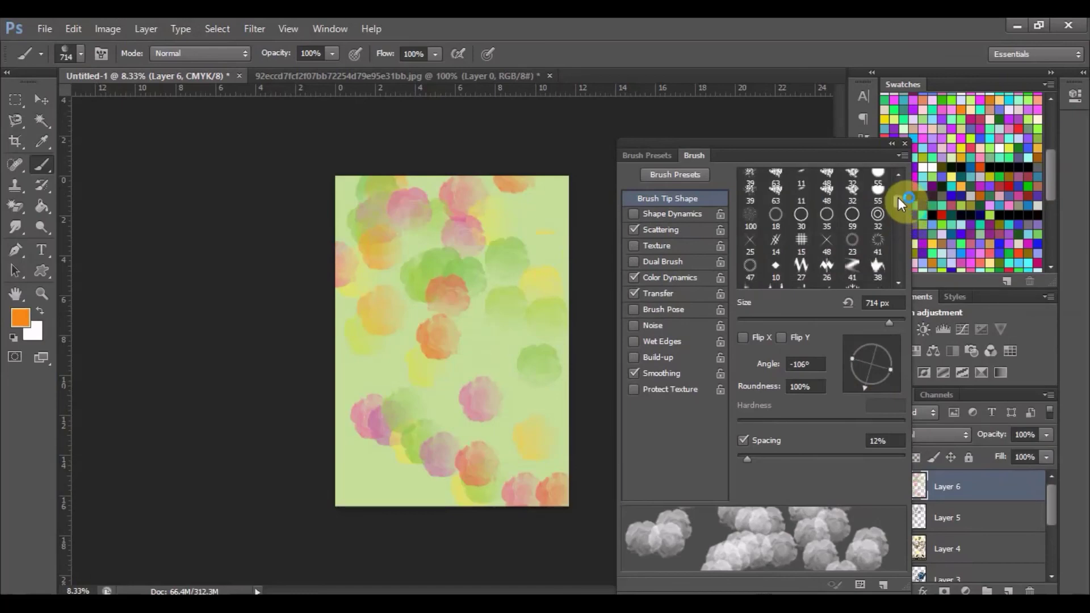
- Close brush settings, briefly show Layer 5, then leave only Layer 4's leaves, circles and border visible
left_click(891, 143)
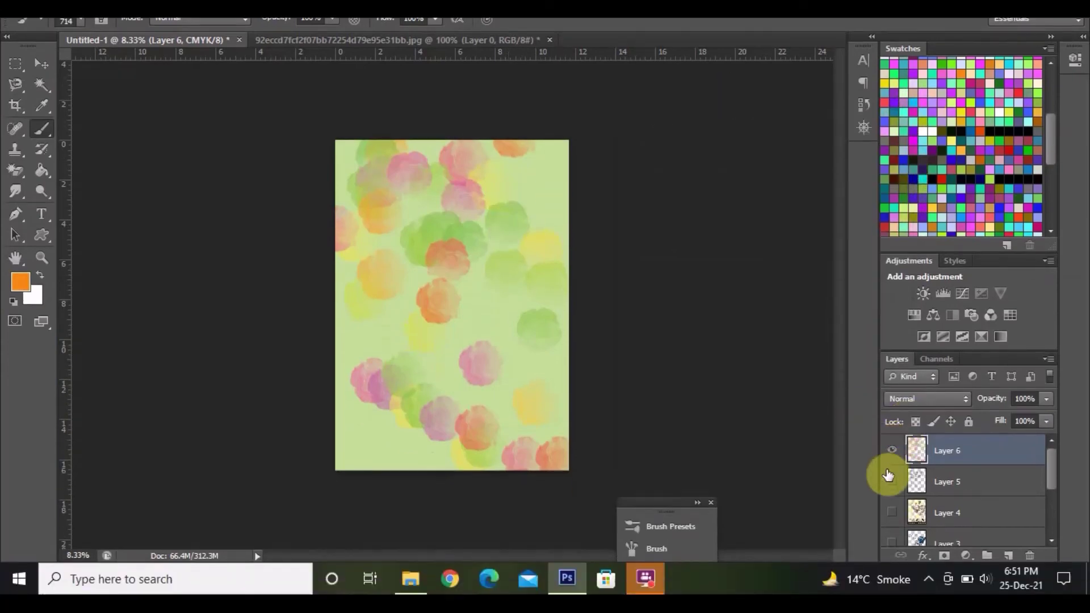
left_click(888, 477)
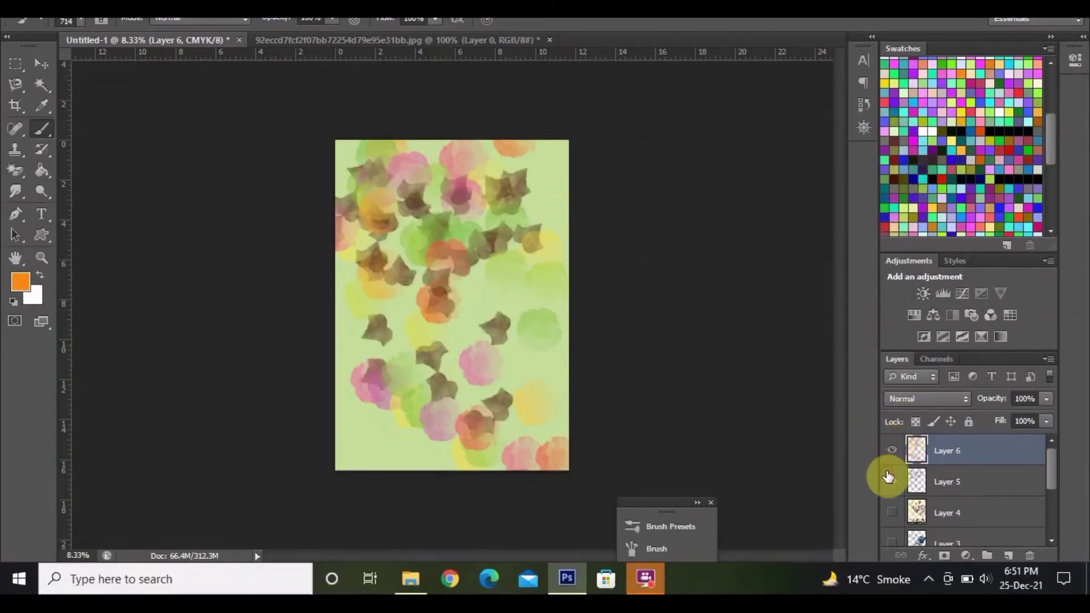
left_click(893, 511)
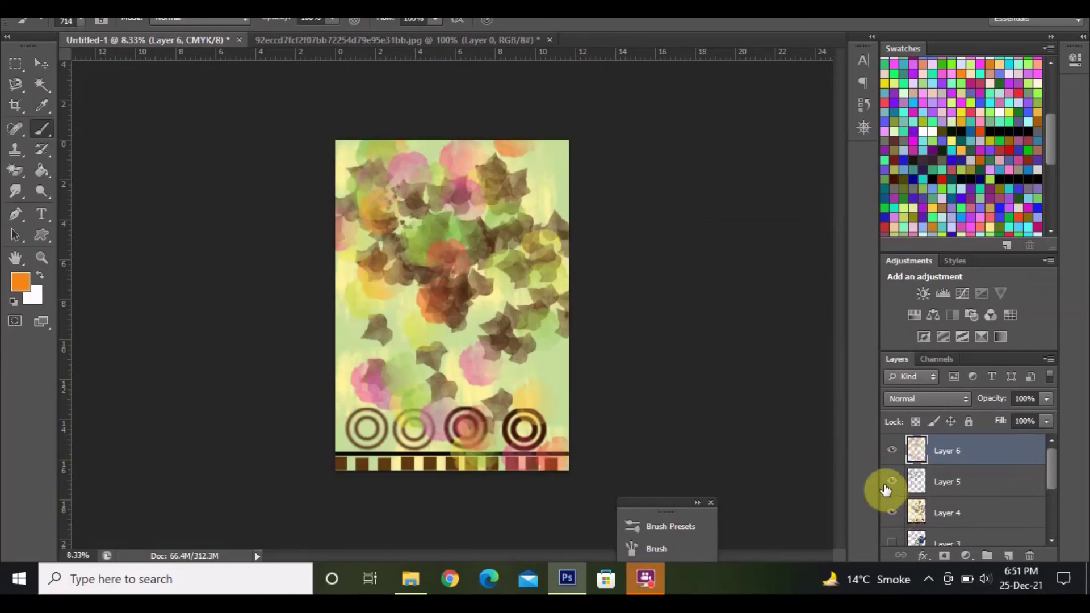
left_click(891, 483)
left_click(892, 451)
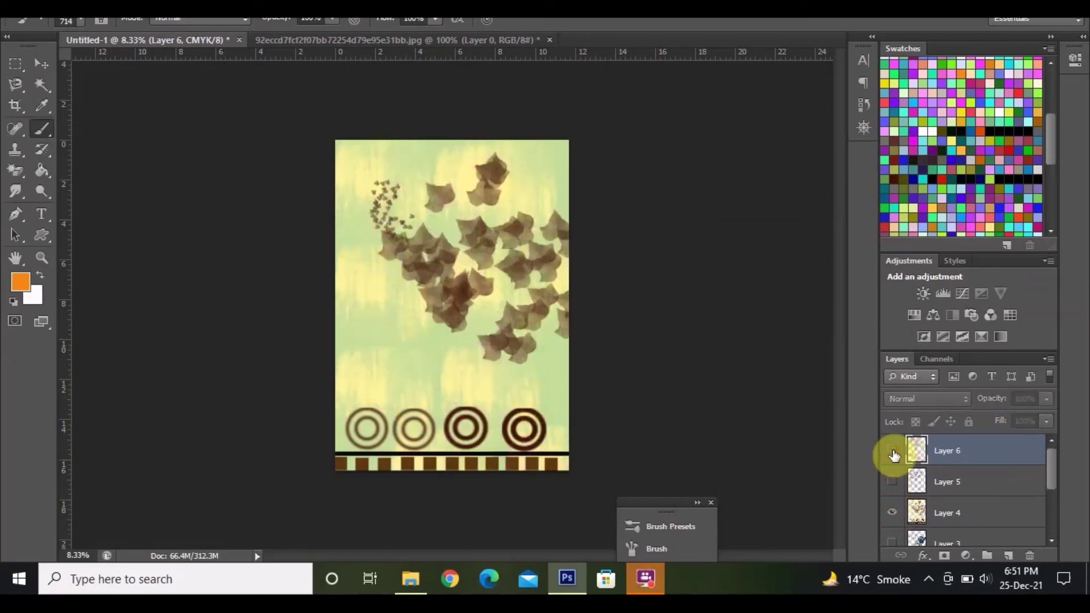